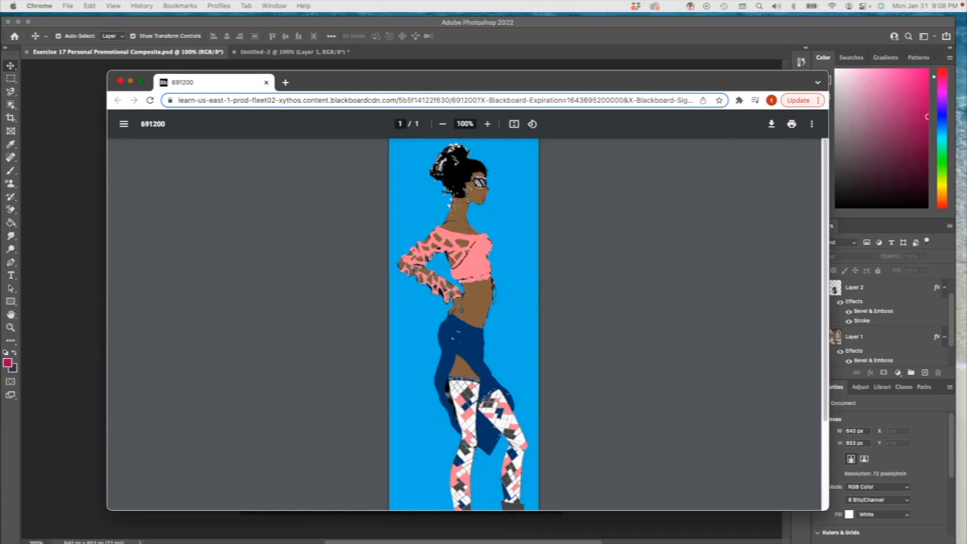
left_click_drag(1, 52, 430, 85)
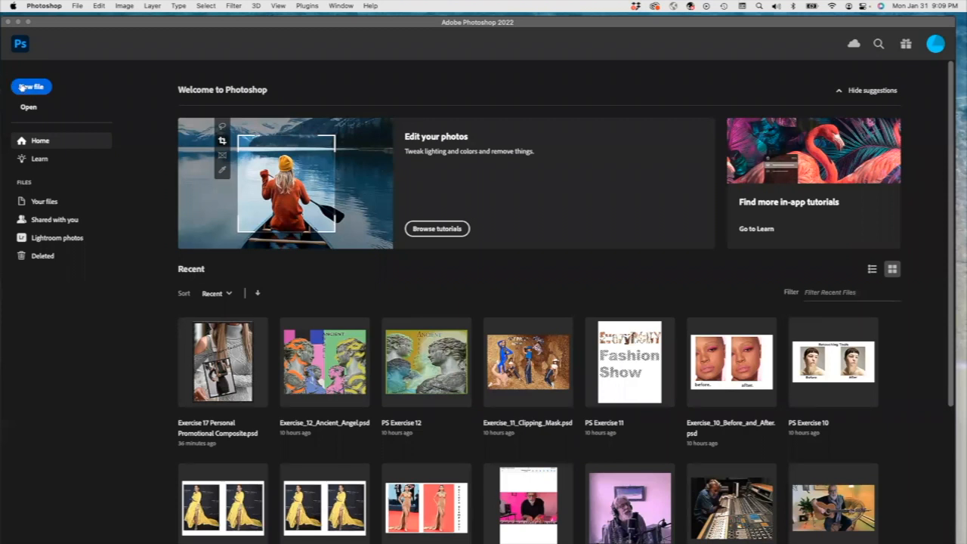
Step: Create a new document with the recent 618 x 2000 px preset and paste the copied fashion sketch into it
left_click(31, 88)
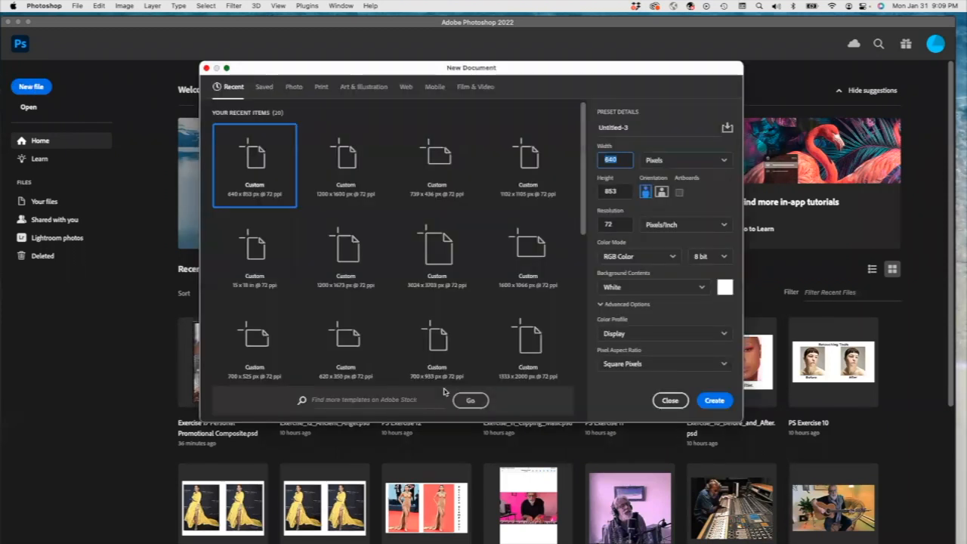
left_click(710, 403)
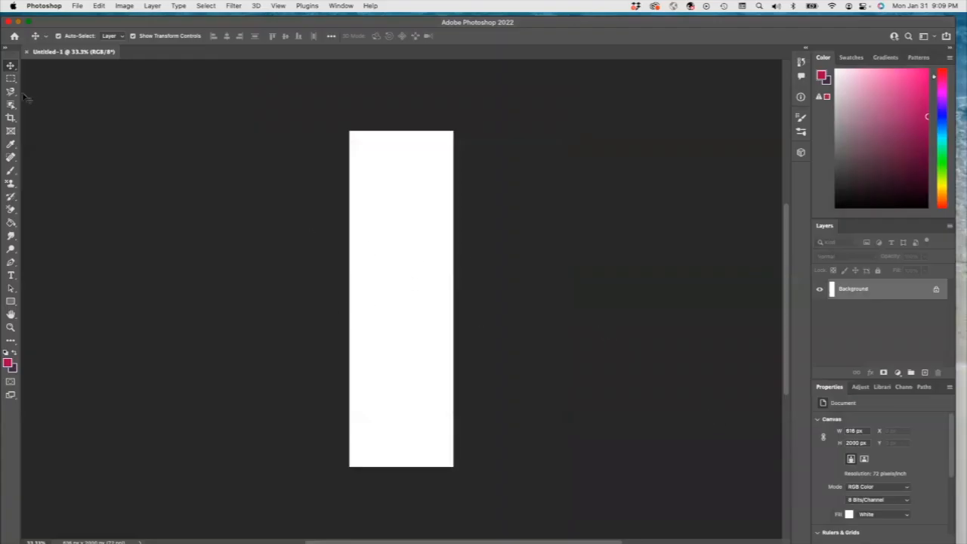
key("super+v")
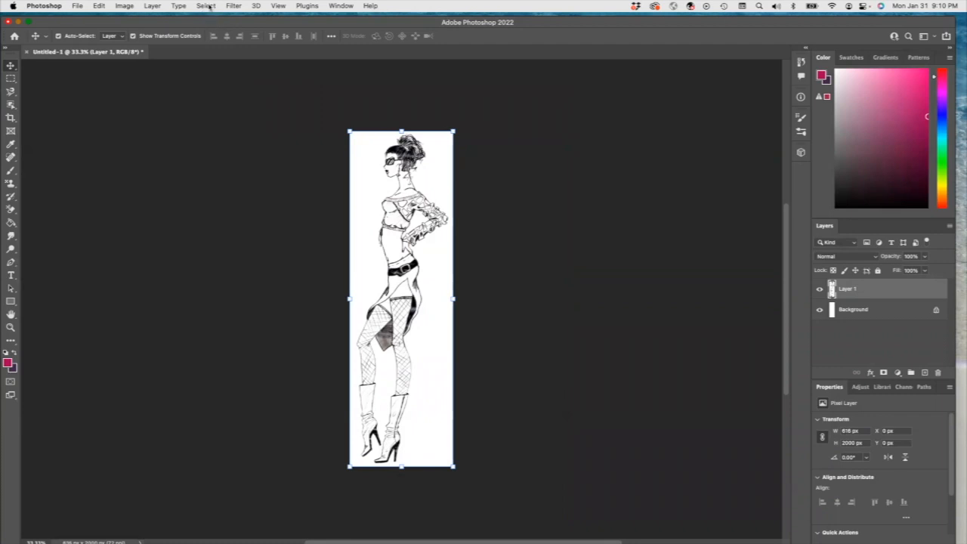
Step: Duplicate the sketch layer as Layer 1 copy
left_click(152, 6)
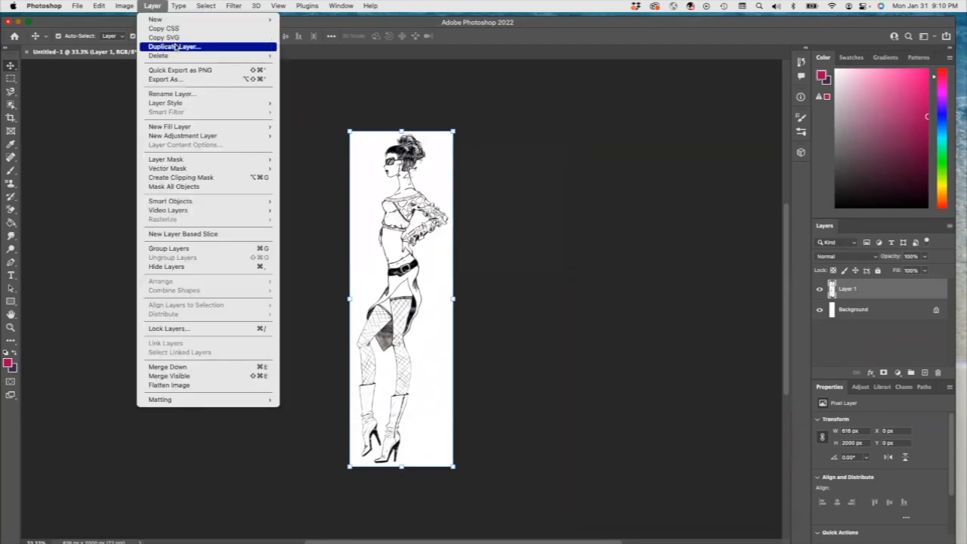
left_click(175, 47)
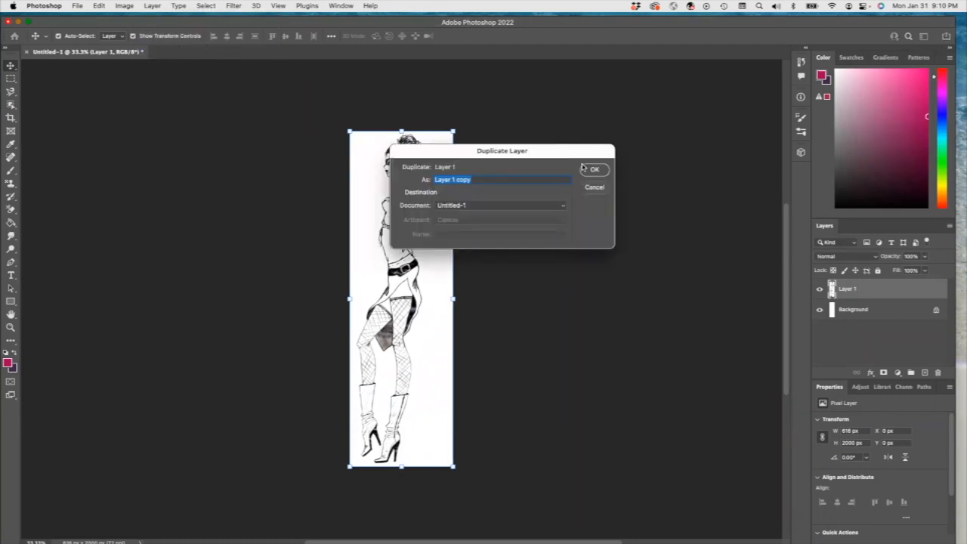
left_click(595, 169)
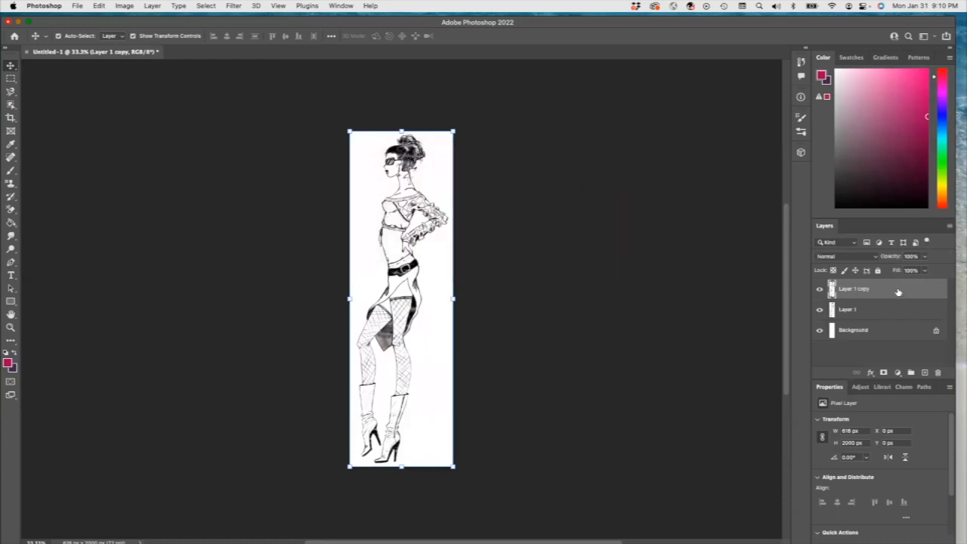
Step: Lock the original Layer 1 completely and reselect Layer 1 copy for editing
left_click(876, 311)
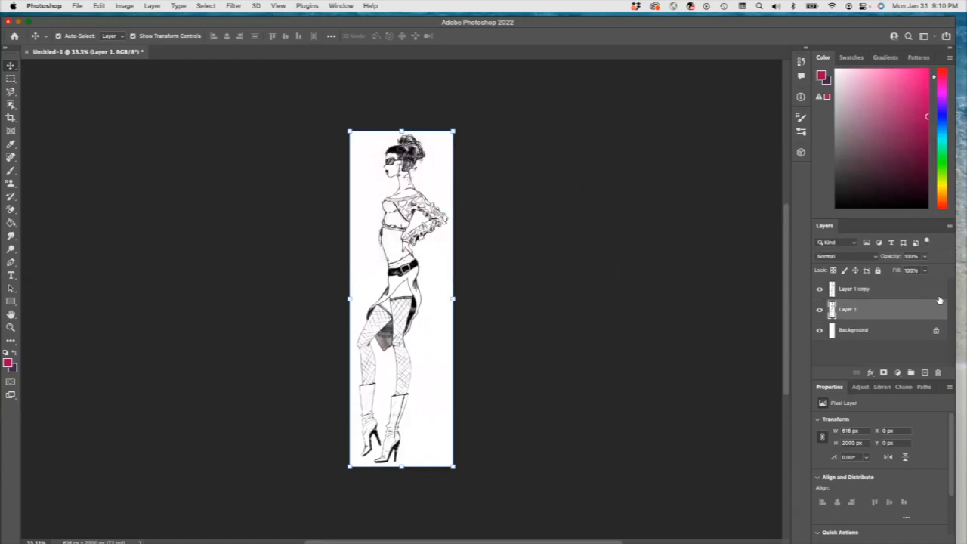
left_click(879, 270)
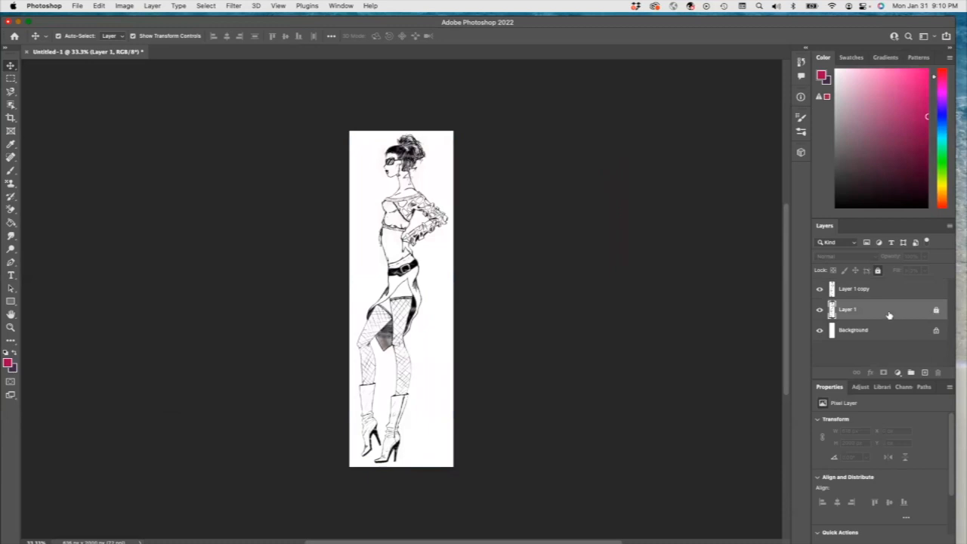
left_click(868, 293)
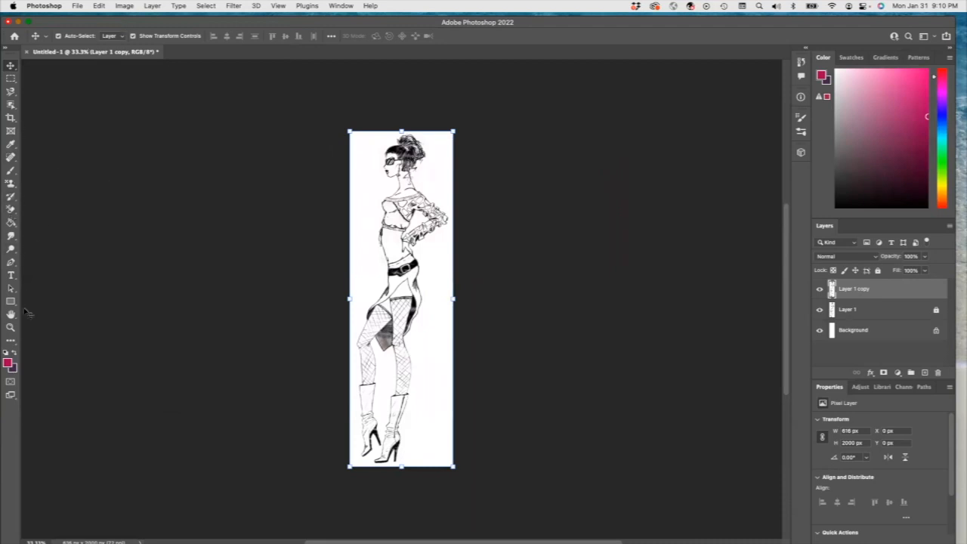
Step: Zoom in on the figure and fill the crop top's front panel with the pink foreground color using the Paint Bucket
left_click(11, 327)
left_click(389, 201, "alt")
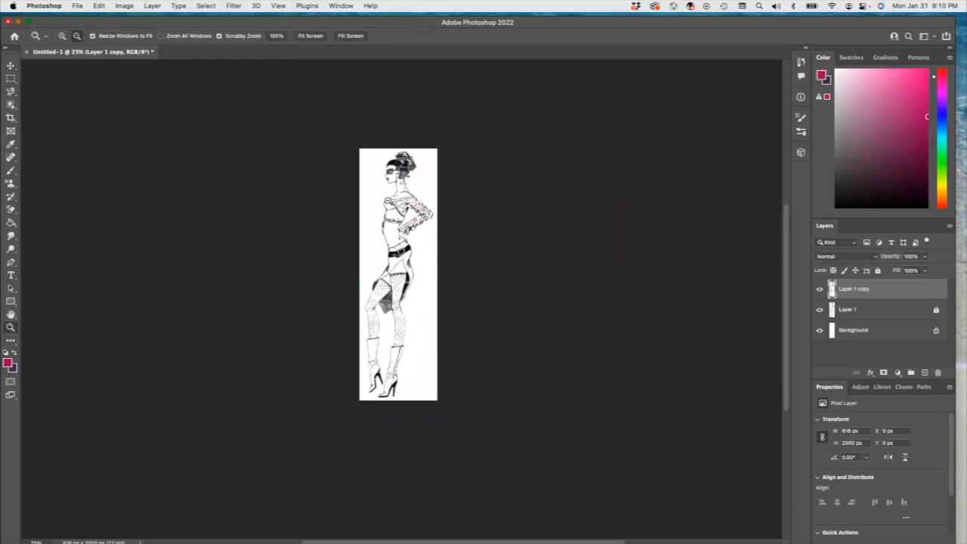
left_click(372, 224)
left_click(373, 222)
left_click(374, 222)
scroll(425, 241, "up", 3)
scroll(423, 240, "up", 4)
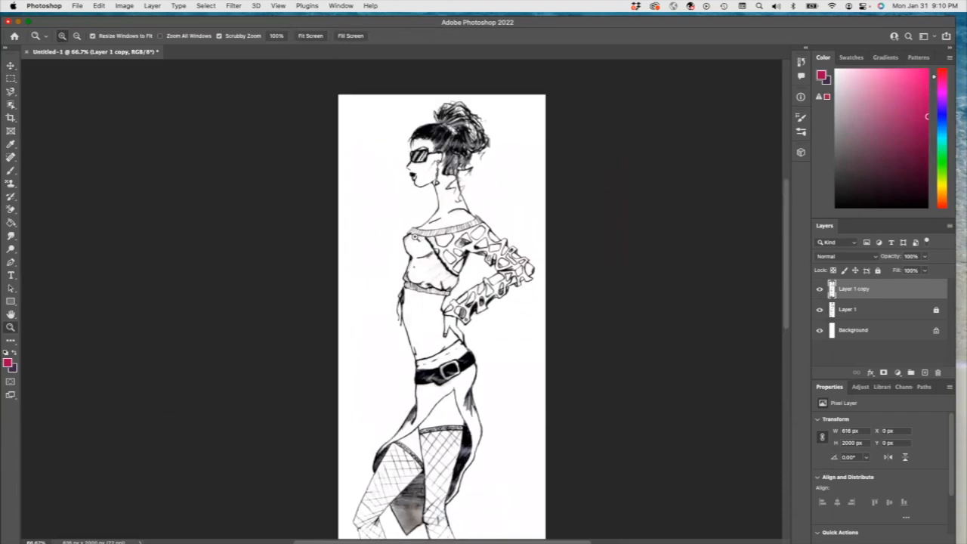
scroll(424, 240, "down", 3)
scroll(442, 261, "up", 2)
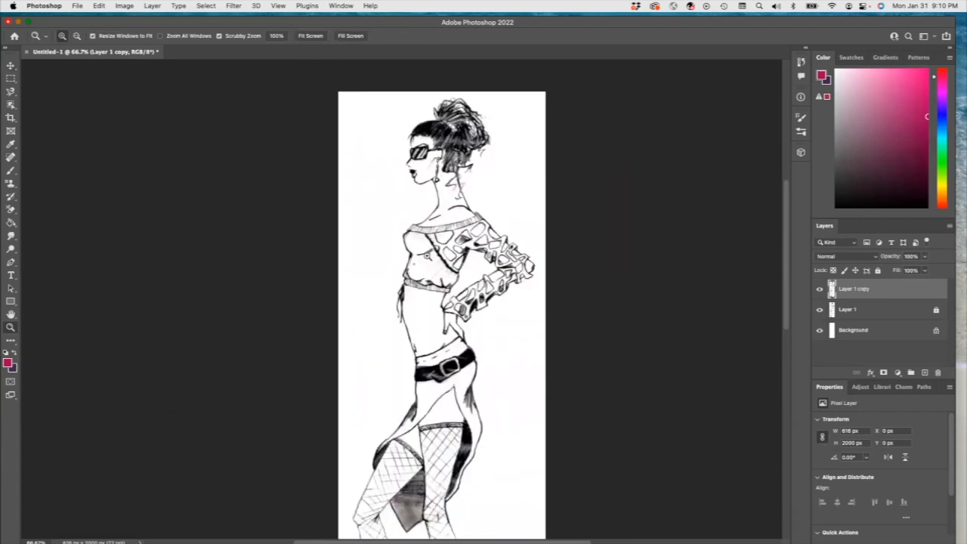
left_click(11, 224)
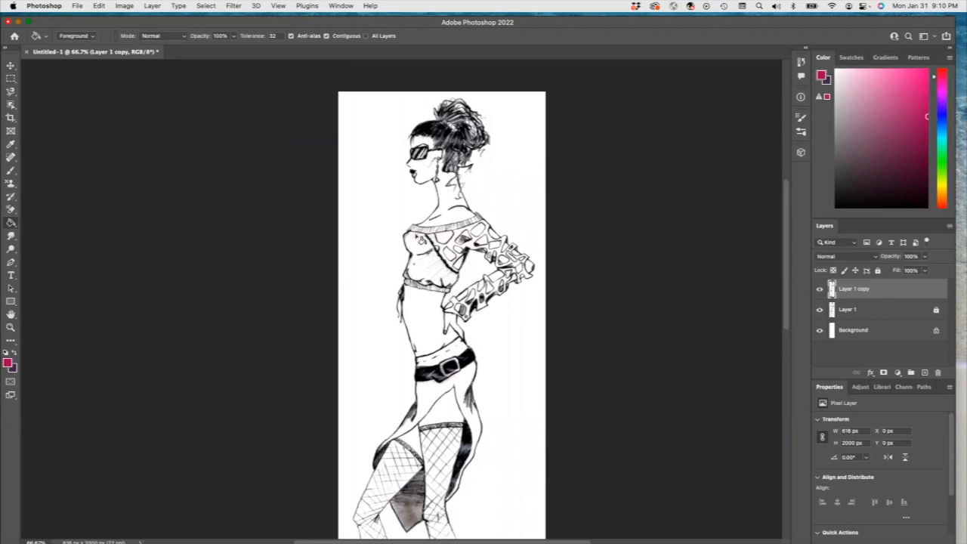
left_click(410, 242)
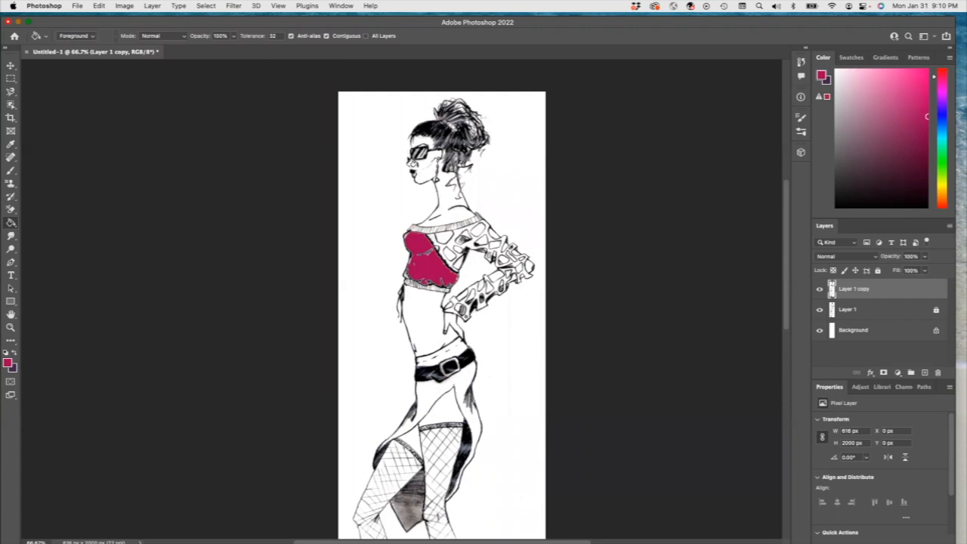
left_click(410, 163)
left_click(414, 171)
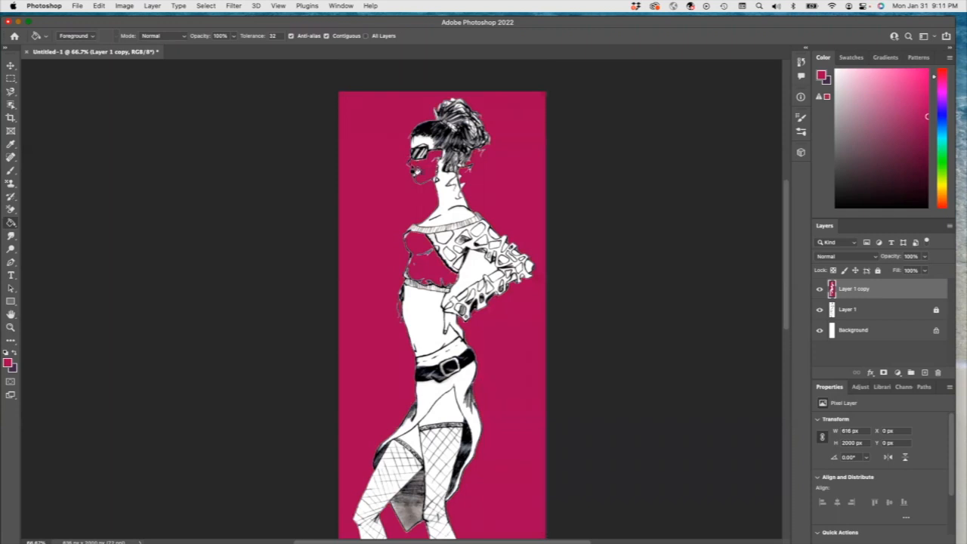
key("super+z")
key("super+z")
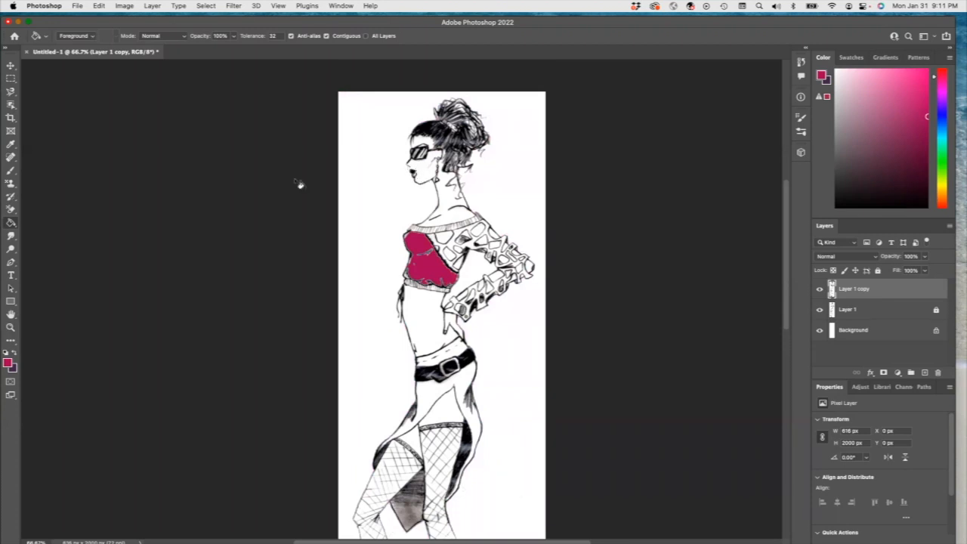
Step: Choose the Line tool and set the foreground color to black
left_click(15, 305)
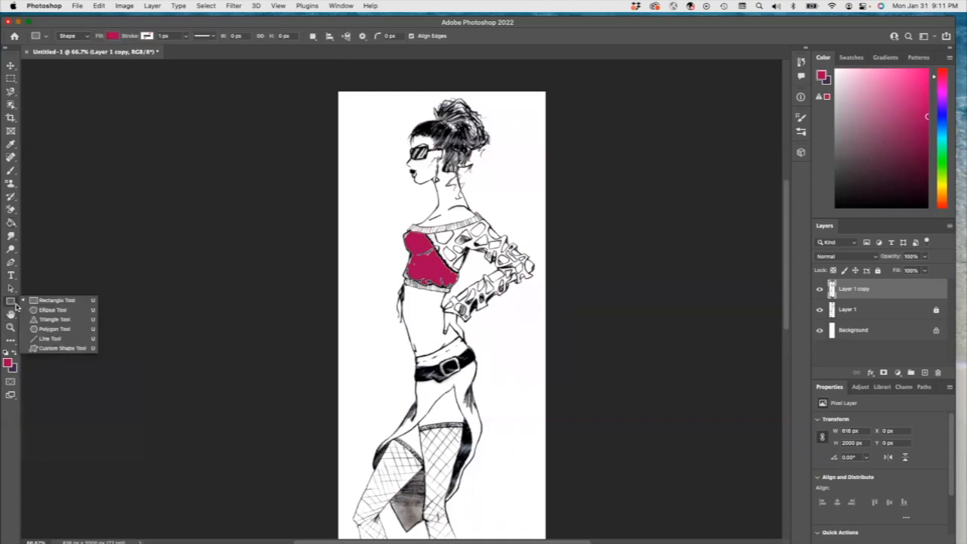
left_click(44, 339)
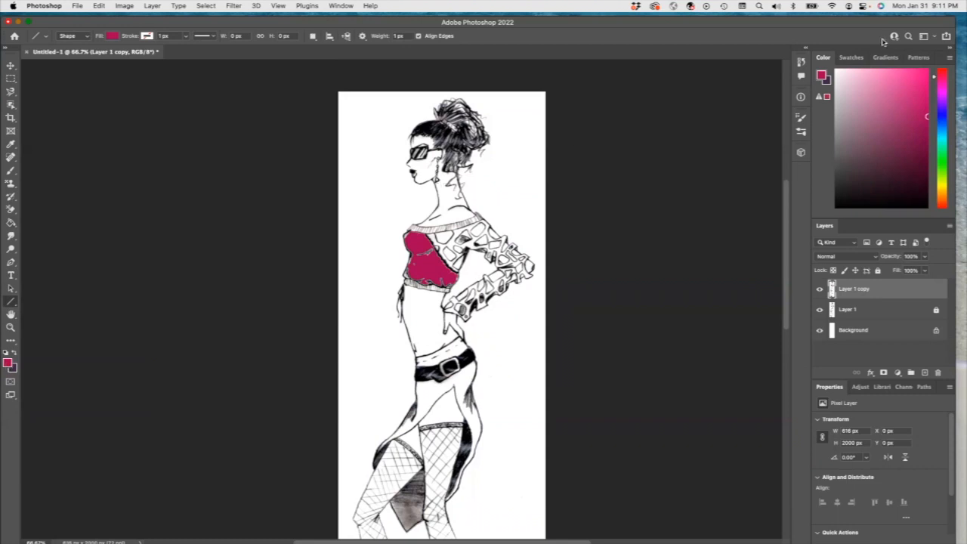
left_click(837, 205)
Step: Zoom in on the face, switch the Line tool to Pixels mode, and draw a short line closing the gap in the face outline above the lips
left_click(11, 326)
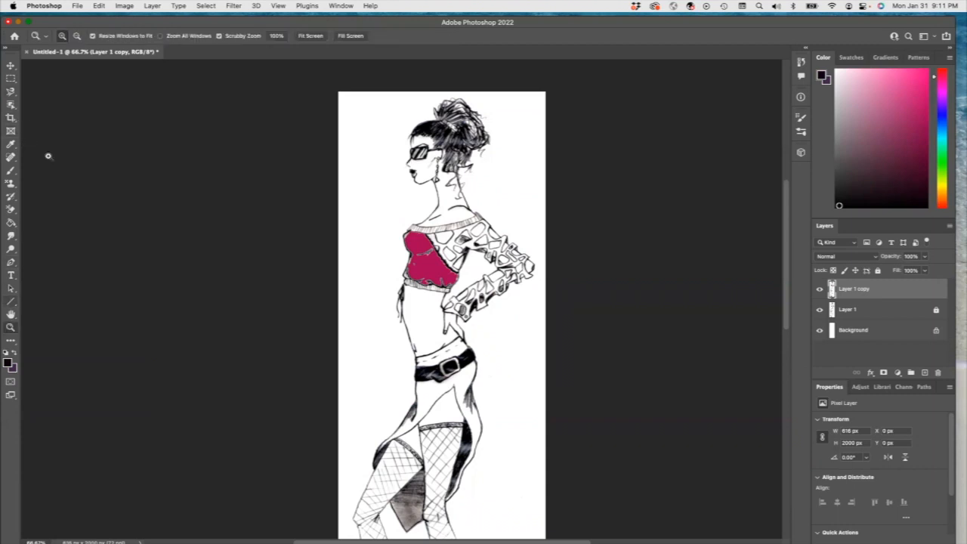
left_click(438, 169)
left_click(434, 168)
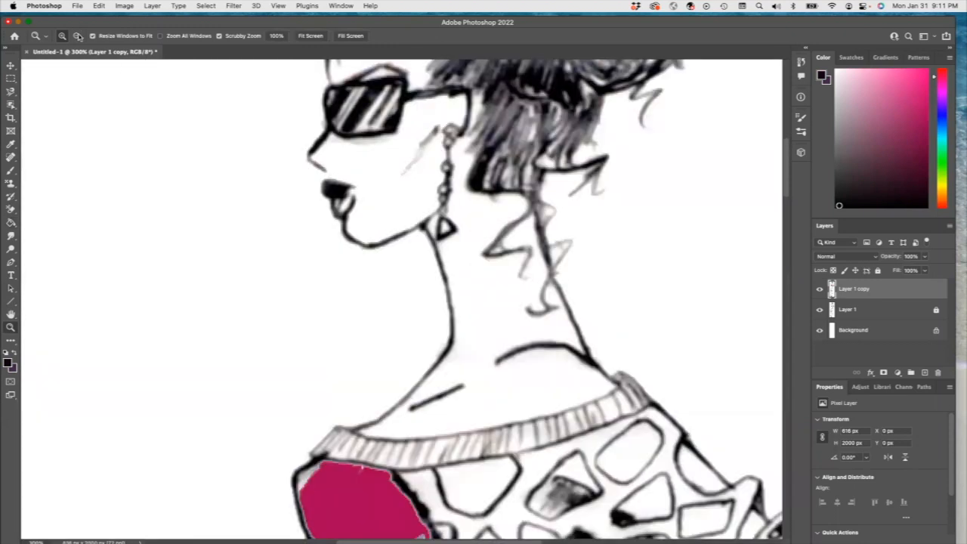
left_click(11, 302)
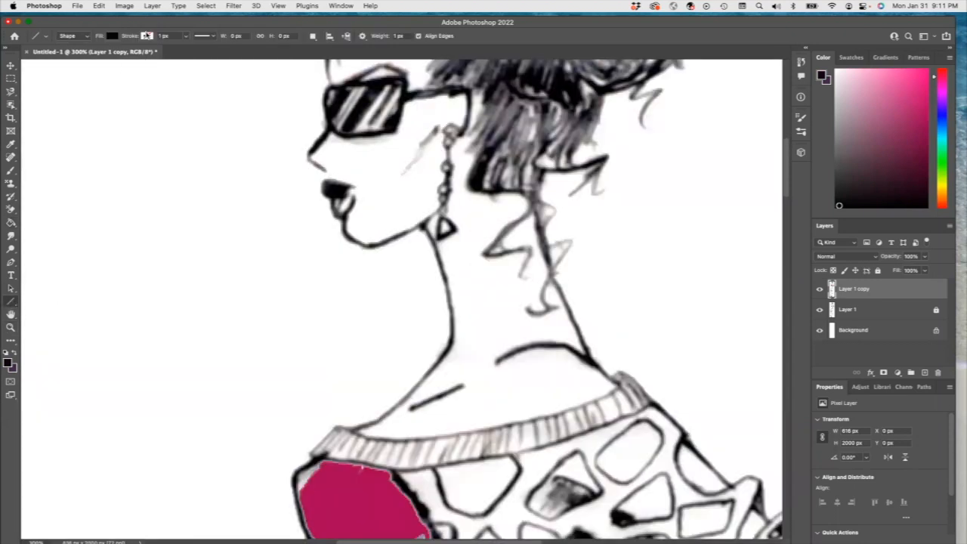
left_click(89, 39)
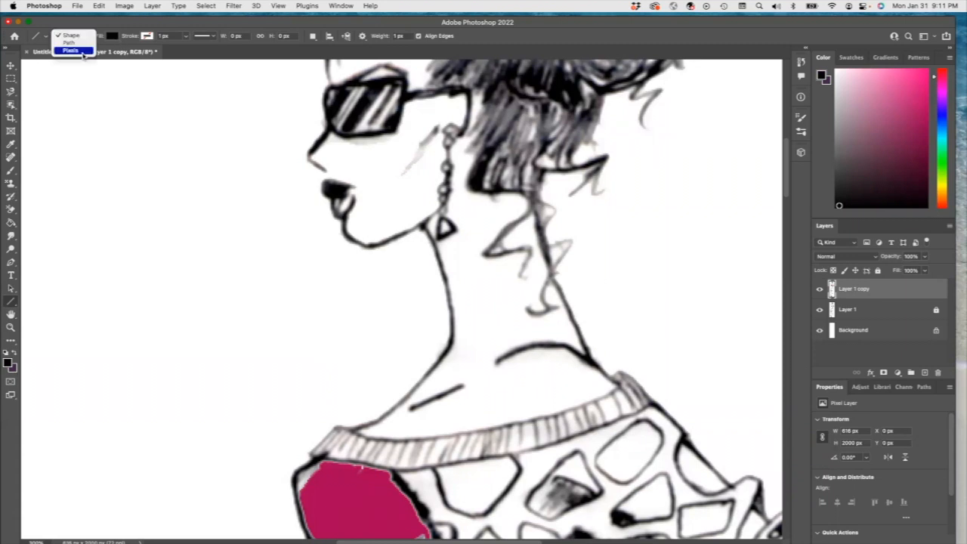
left_click(74, 51)
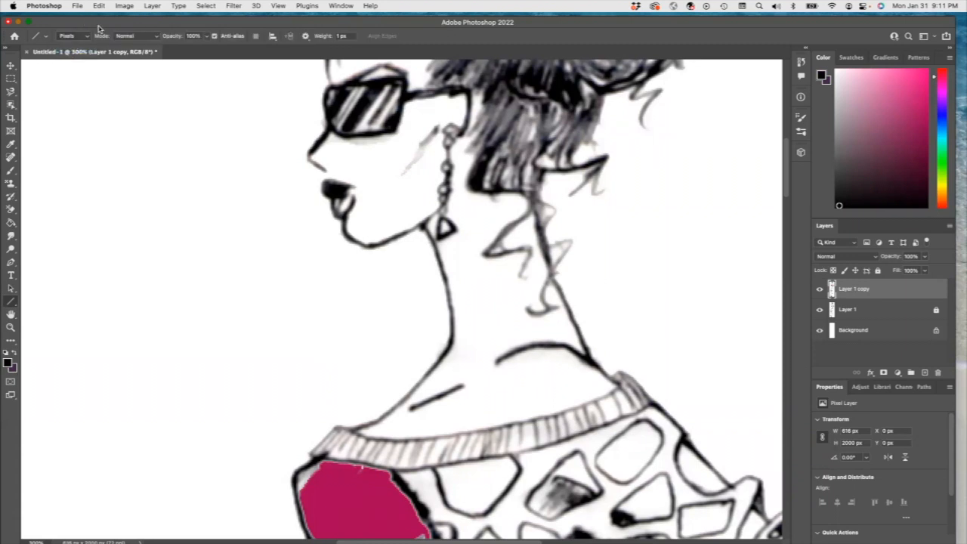
left_click_drag(326, 169, 328, 180)
left_click(11, 225)
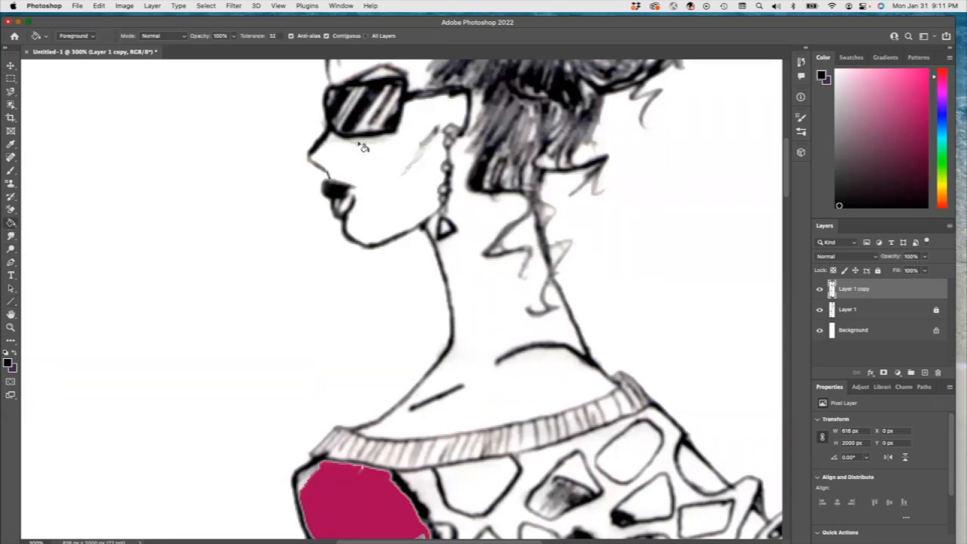
left_click(348, 153)
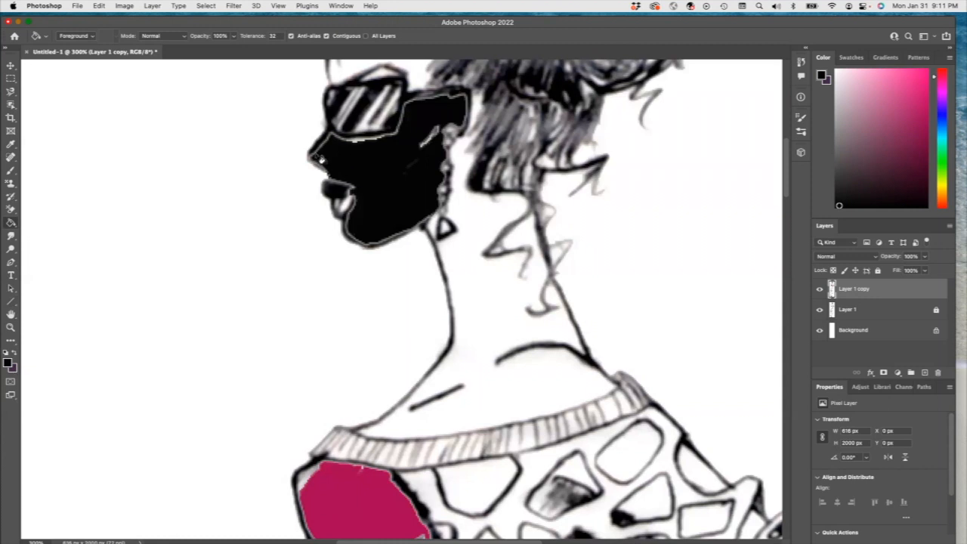
key("super+z")
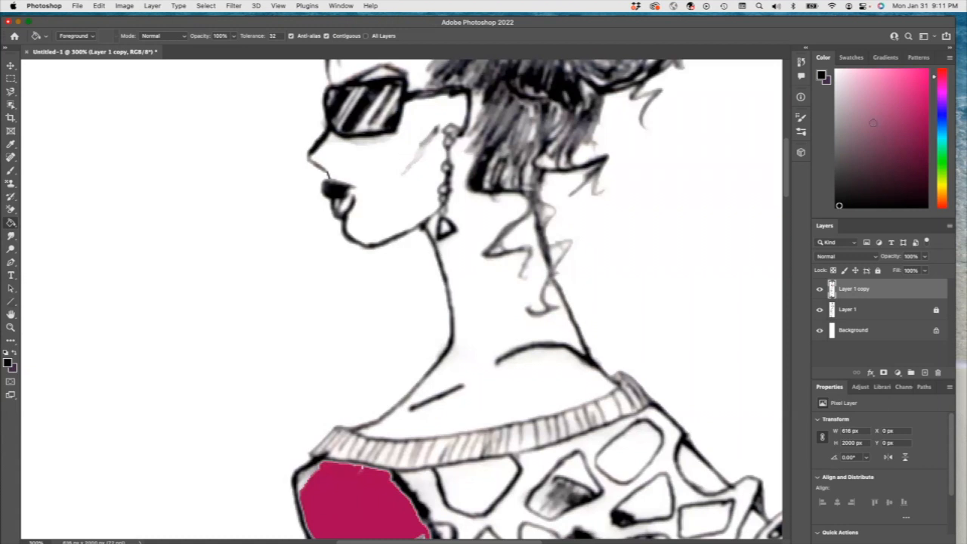
Step: Pick a light beige skin tone and fill the face and neck with the Paint Bucket
left_click(946, 195)
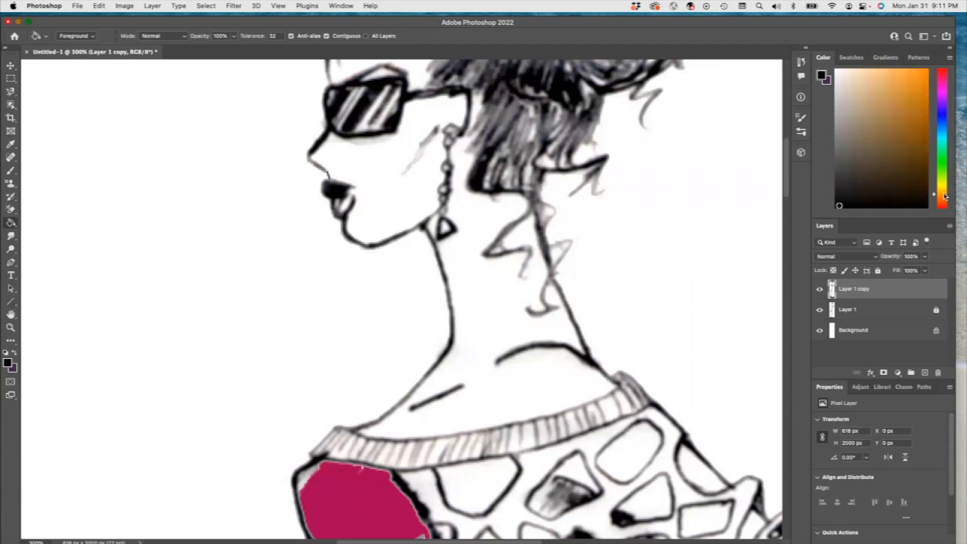
left_click(860, 77)
left_click(333, 150)
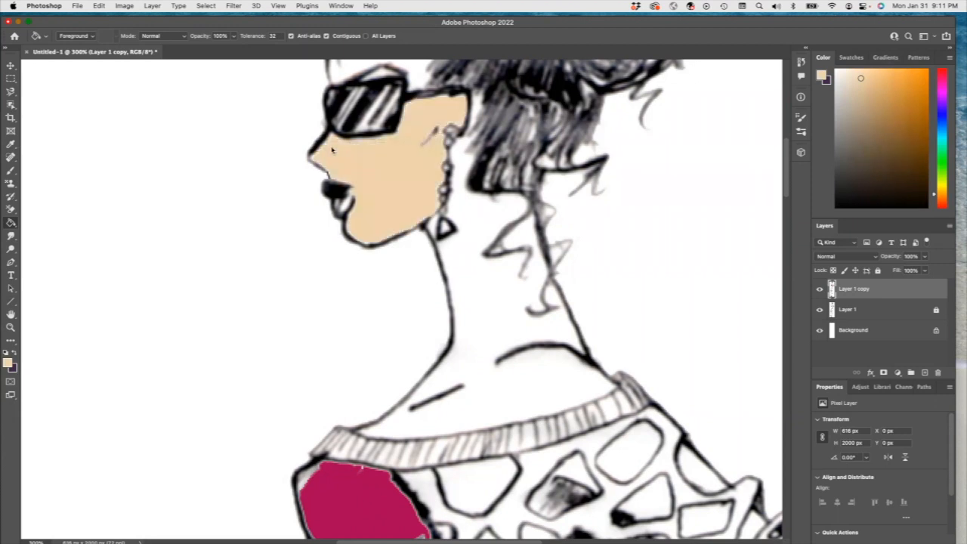
left_click(453, 243)
left_click(425, 222)
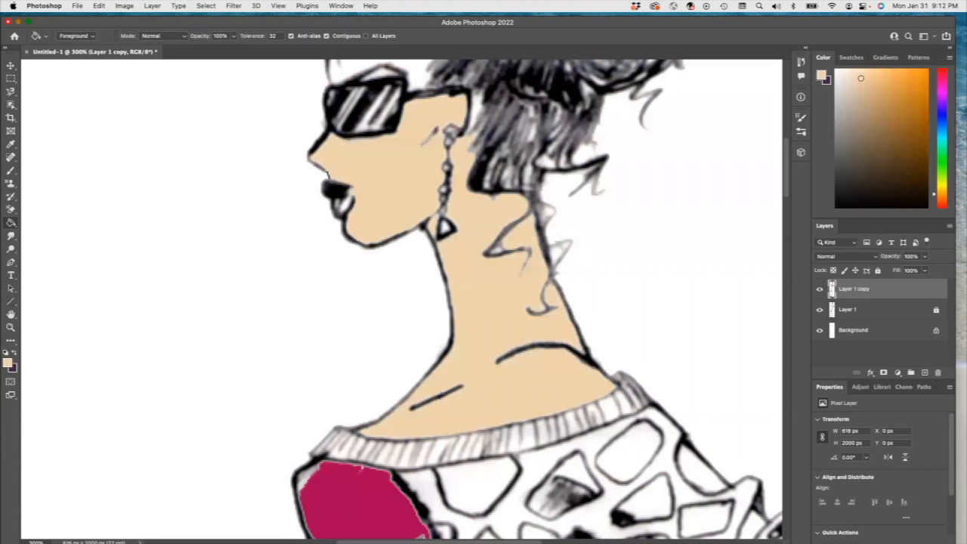
Step: Zoom out to 100% and fill the skin showing through the sweater's cutout openings on the shoulder and upper arm
left_click(11, 326)
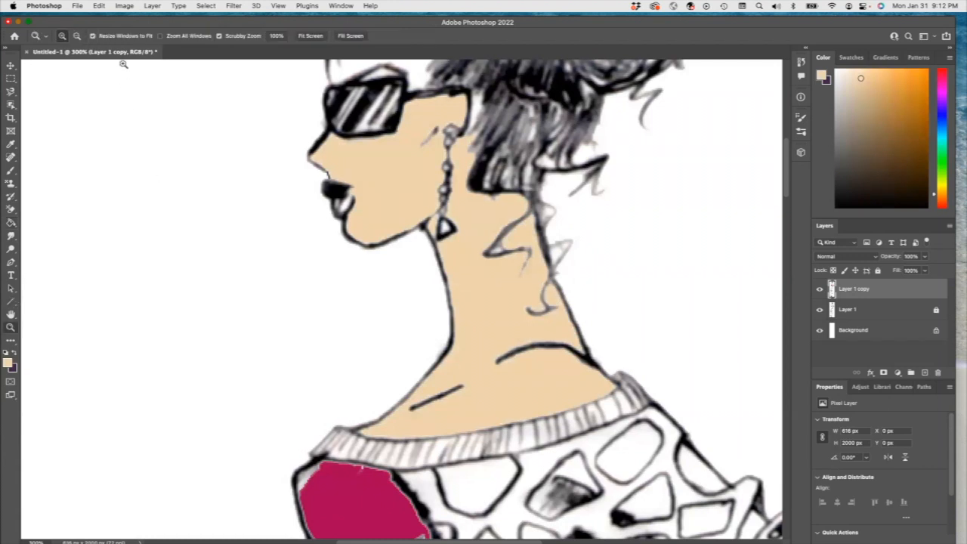
left_click(77, 36)
left_click(296, 176)
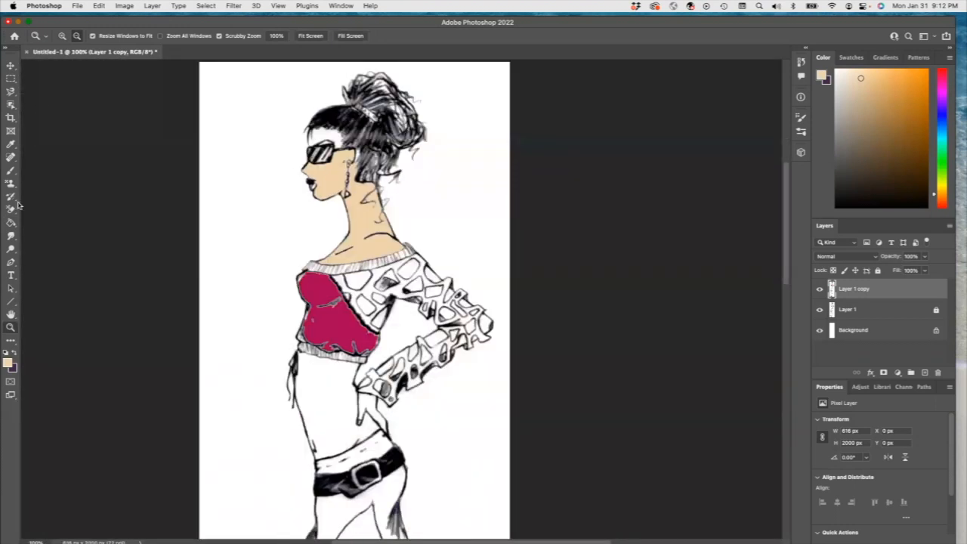
left_click(312, 144)
left_click(11, 221)
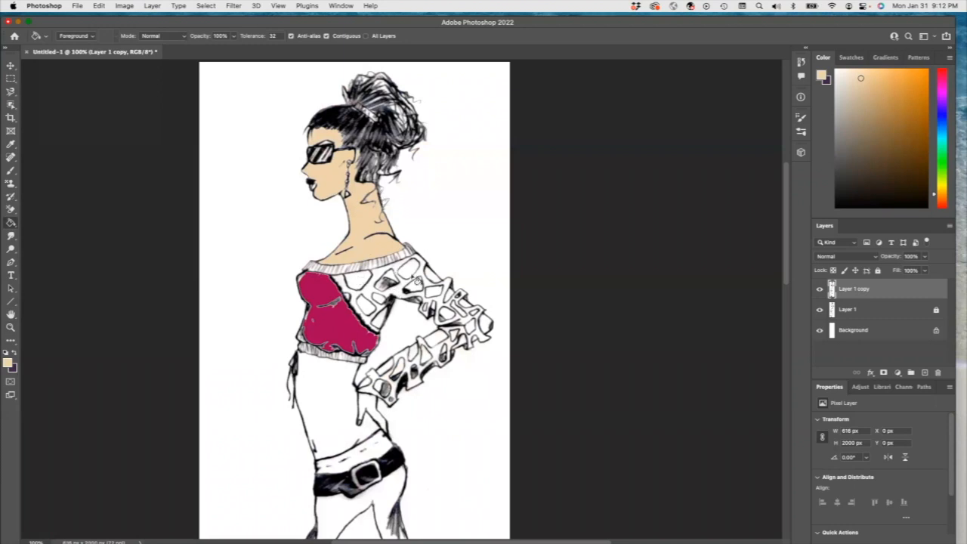
left_click(410, 273)
left_click(431, 275)
left_click(416, 288)
left_click(389, 276)
left_click(357, 283)
left_click(367, 305)
left_click(347, 298)
left_click(382, 320)
left_click(380, 302)
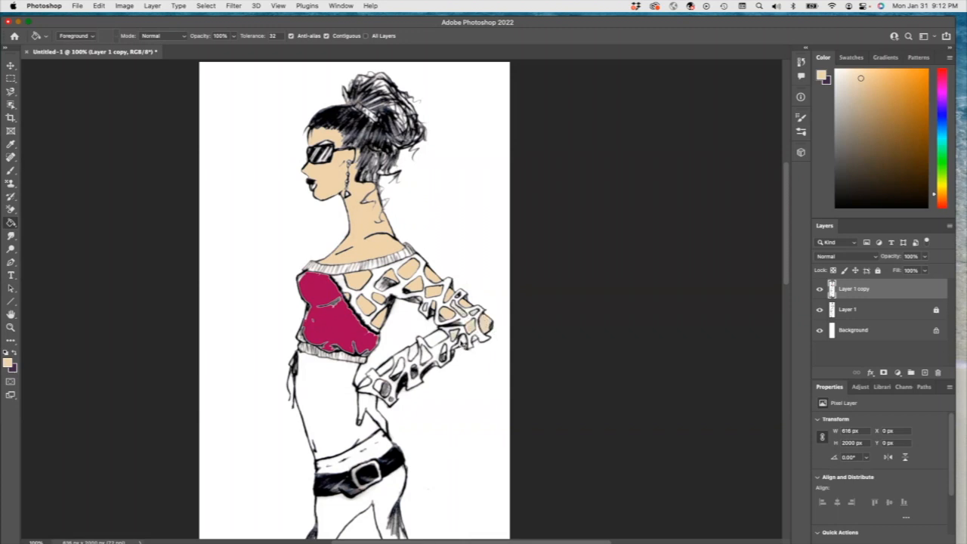
Step: Fill the cutout openings on the forearm sleeve with the same skin tone
left_click(442, 346)
left_click(413, 355)
left_click(427, 358)
left_click(400, 369)
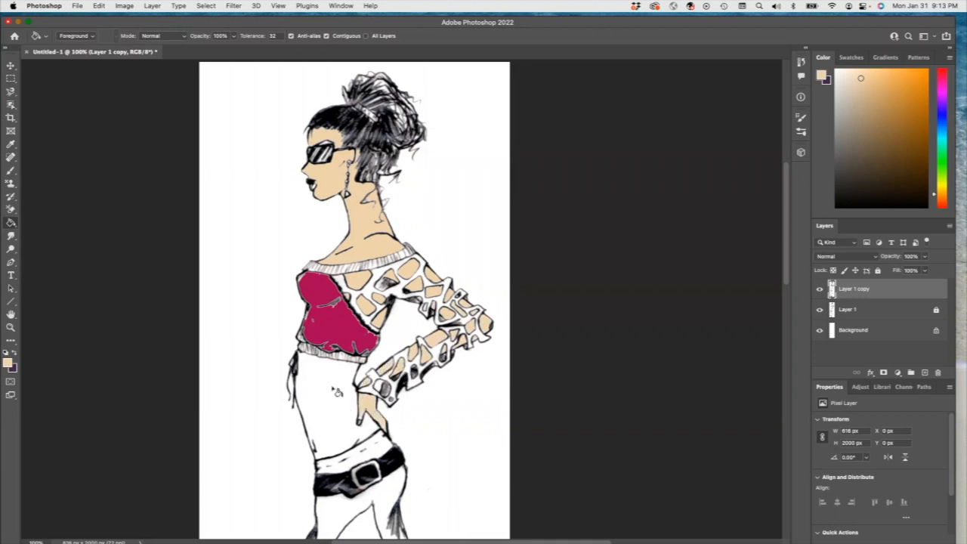
Step: Fill the bare midriff and the skin showing between the skirt panels with the beige skin tone
left_click(359, 402)
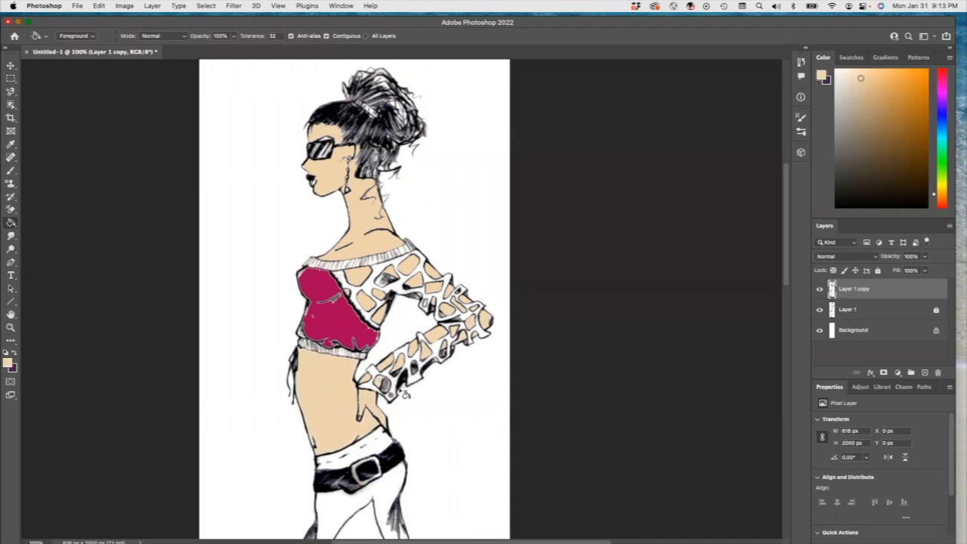
scroll(405, 393, "down", 2)
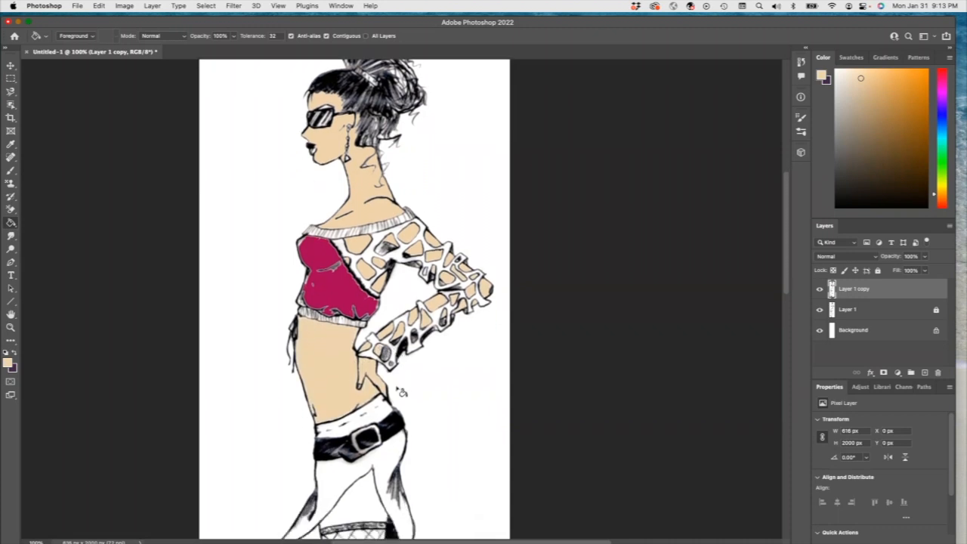
scroll(402, 392, "down", 2)
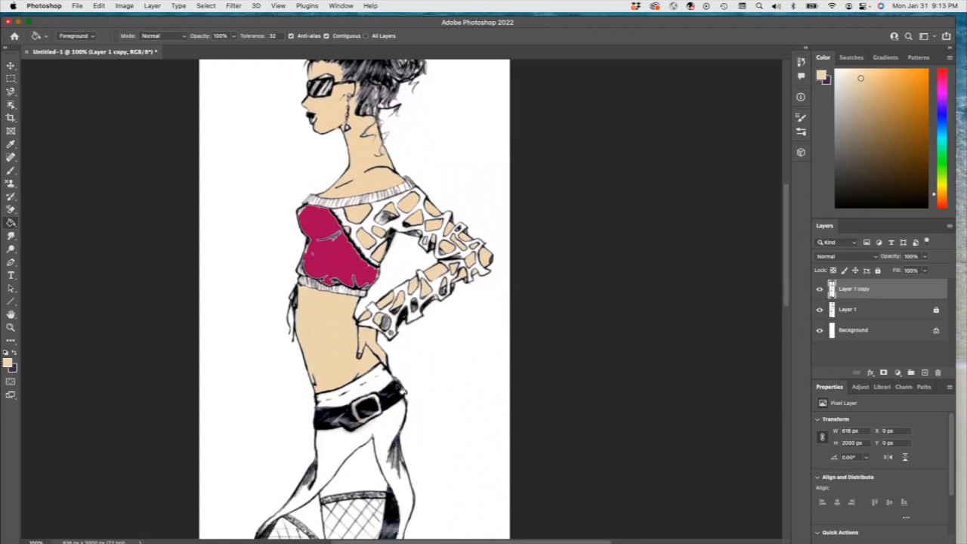
scroll(418, 381, "down", 3)
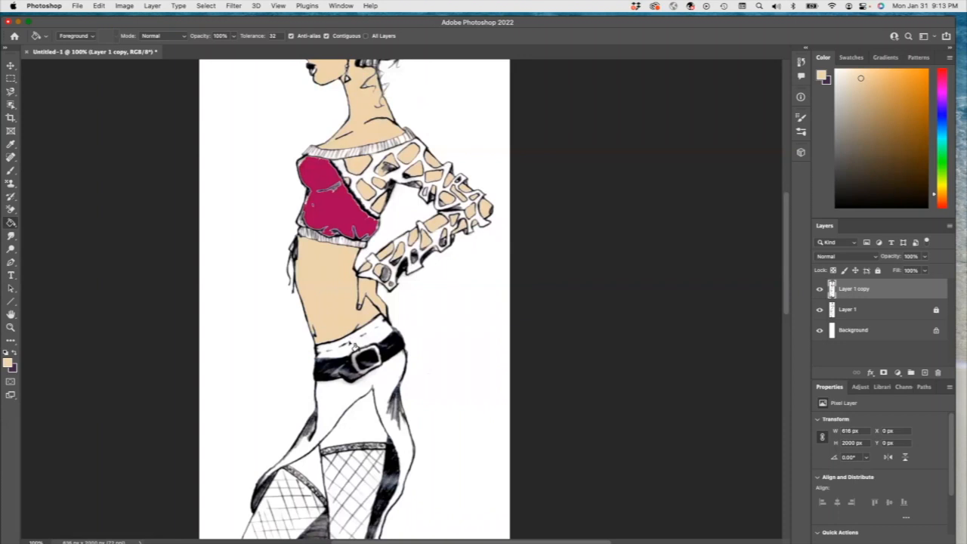
left_click(352, 432)
scroll(333, 453, "down", 3)
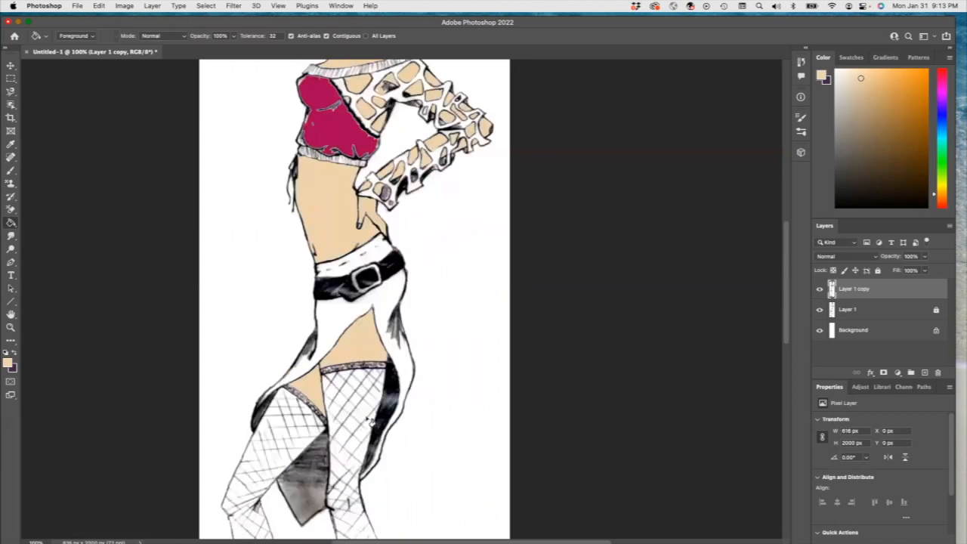
scroll(367, 412, "up", 6)
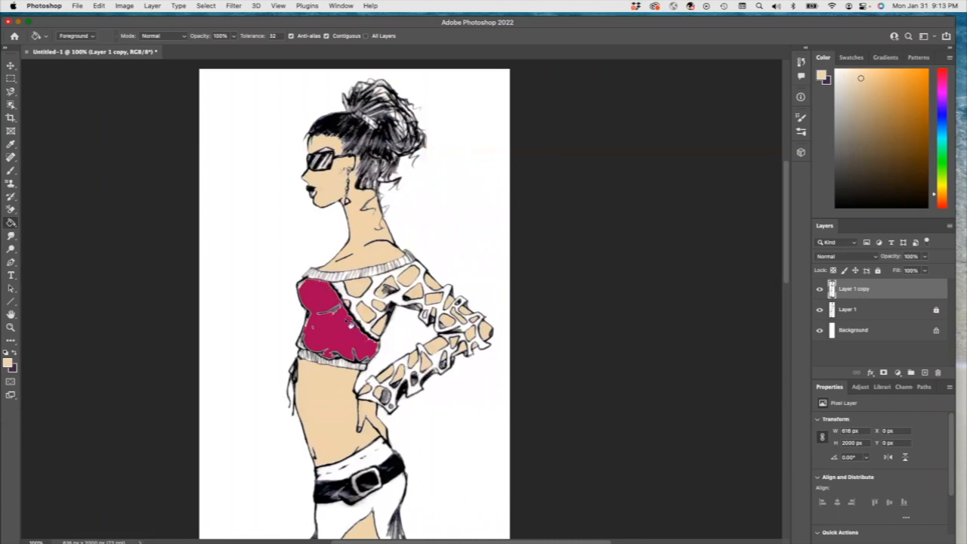
scroll(350, 324, "down", 1)
scroll(350, 323, "down", 5)
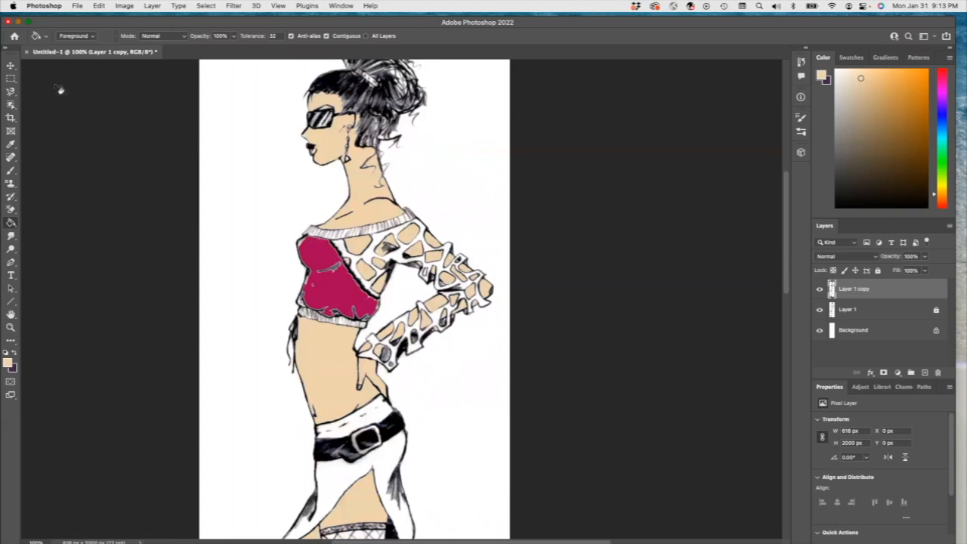
Step: Sample the magenta of the top and fill the sweater's mesh on the shoulder, upper arm and forearm sleeve
left_click(11, 144)
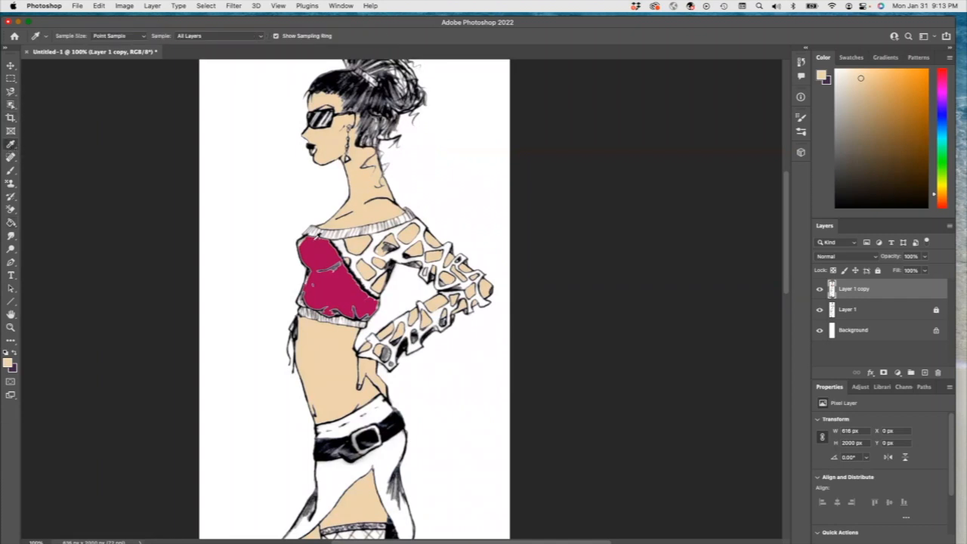
left_click(330, 277)
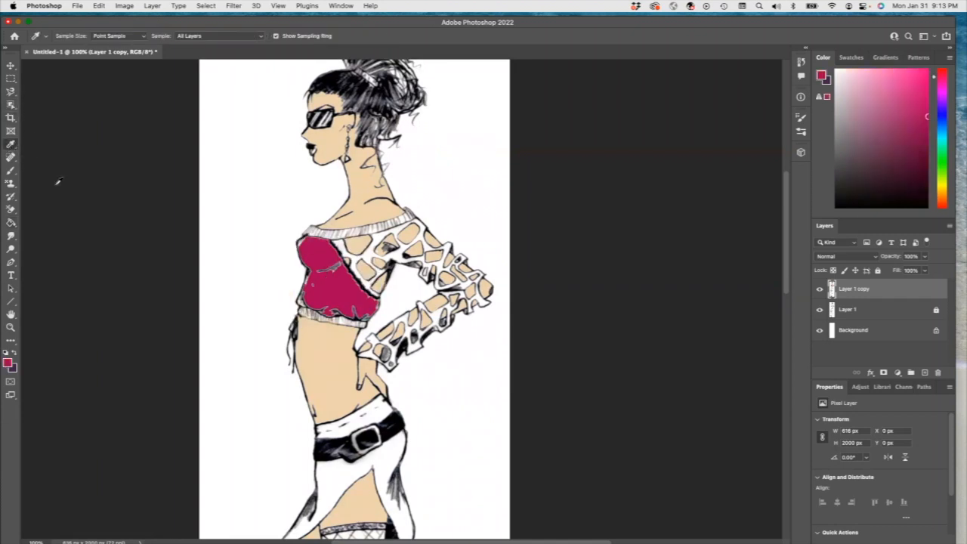
left_click(11, 223)
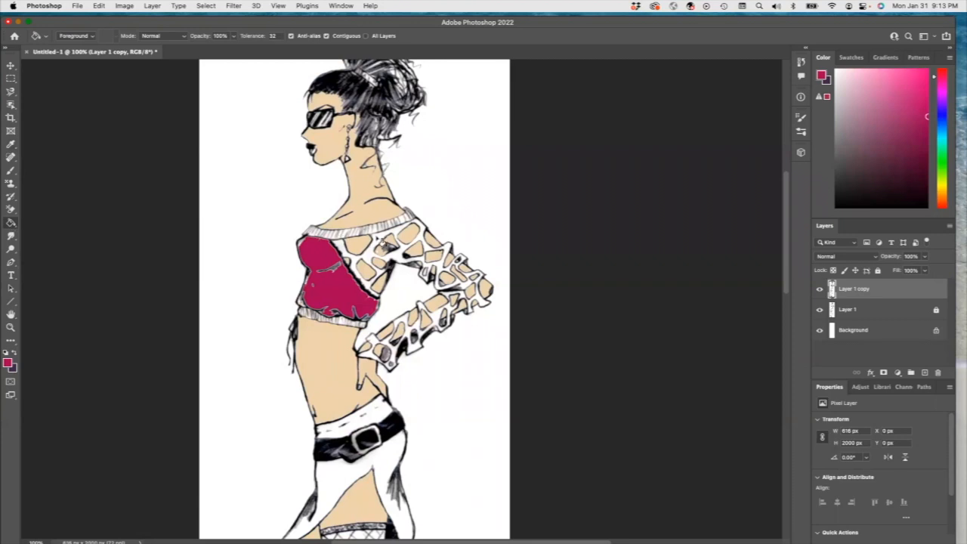
left_click(385, 246)
left_click(478, 292)
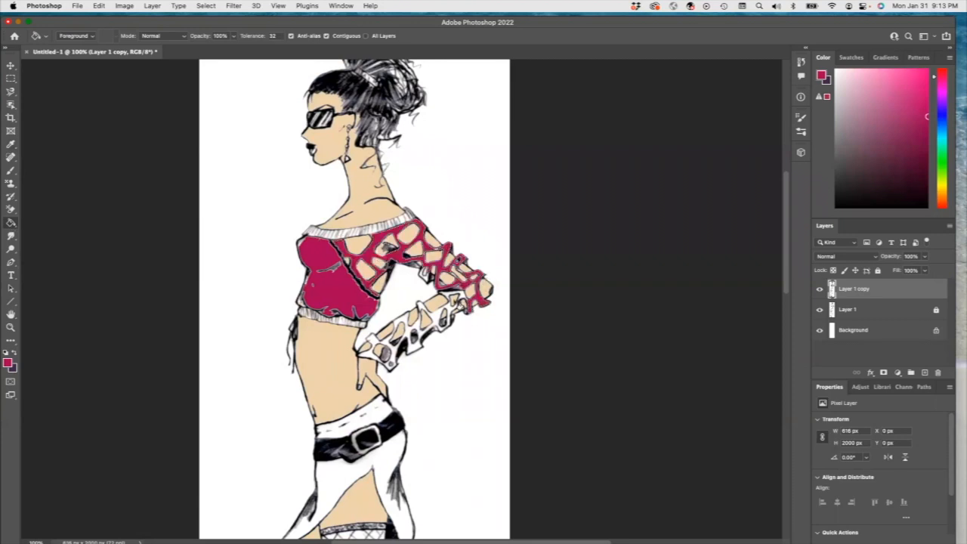
left_click(443, 319)
left_click(395, 357)
left_click(376, 357)
left_click(390, 367)
Step: Fill the sweater's neckline band and hem ribbing with the same magenta
left_click(315, 235)
left_click(334, 238)
left_click(376, 233)
left_click(395, 228)
left_click(406, 224)
left_click(412, 222)
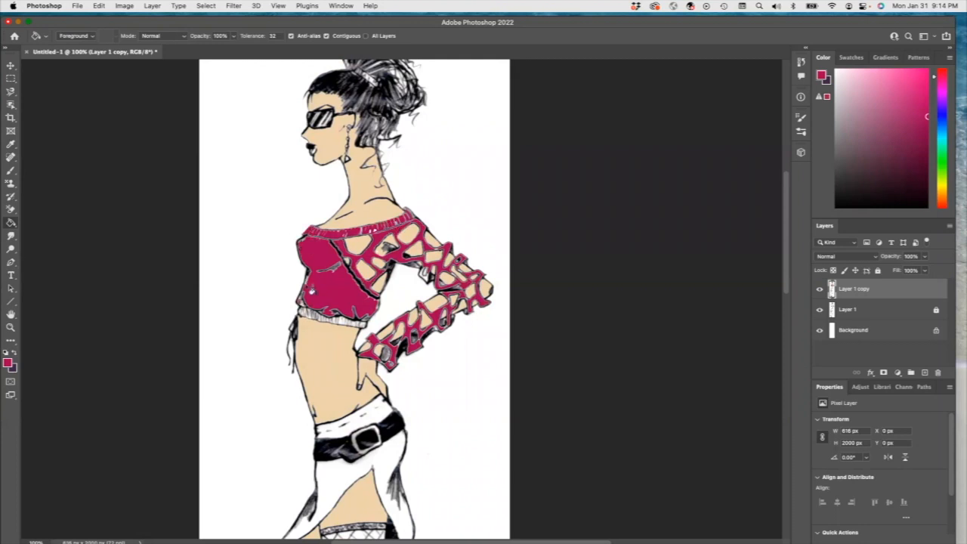
left_click(306, 314)
left_click(320, 318)
left_click(330, 321)
left_click(338, 321)
left_click(344, 324)
left_click(358, 326)
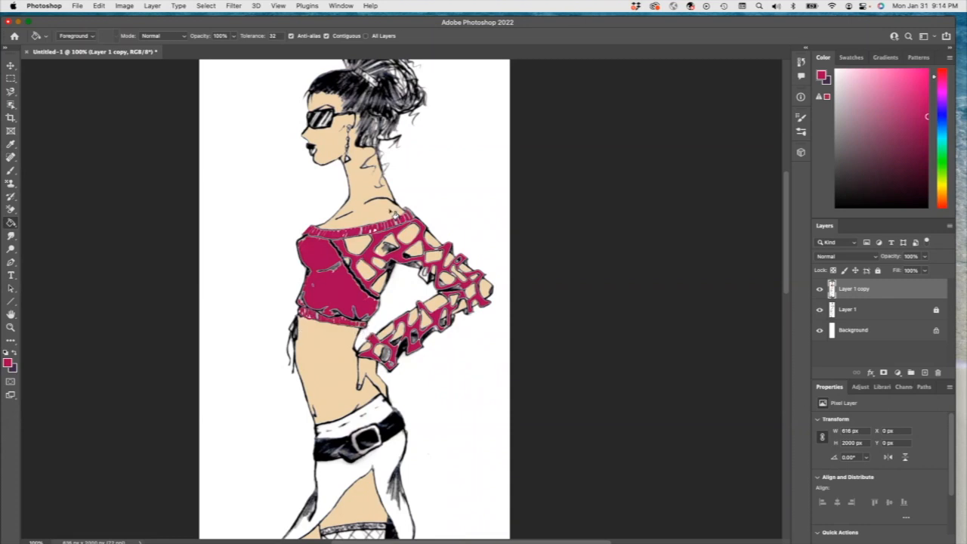
Step: Fill the left boot with magenta, undoing a stray fill on the right boot
scroll(465, 308, "down", 3)
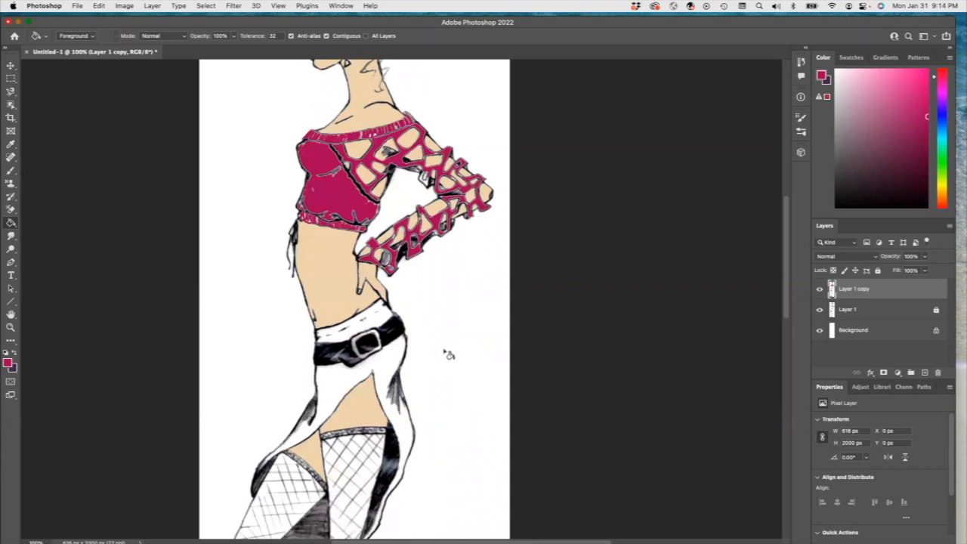
scroll(447, 352, "down", 5)
scroll(446, 345, "down", 3)
scroll(438, 345, "up", 8)
scroll(440, 322, "down", 7)
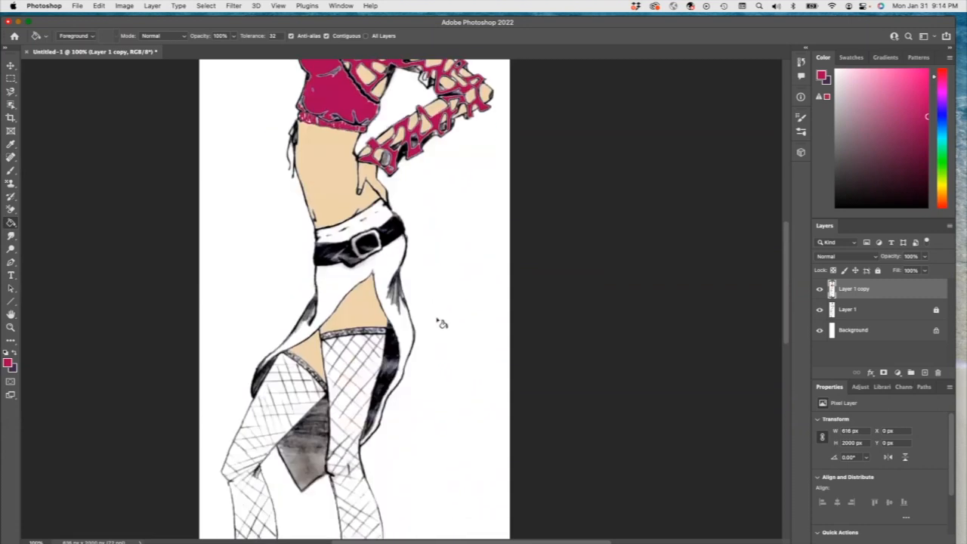
scroll(440, 322, "down", 3)
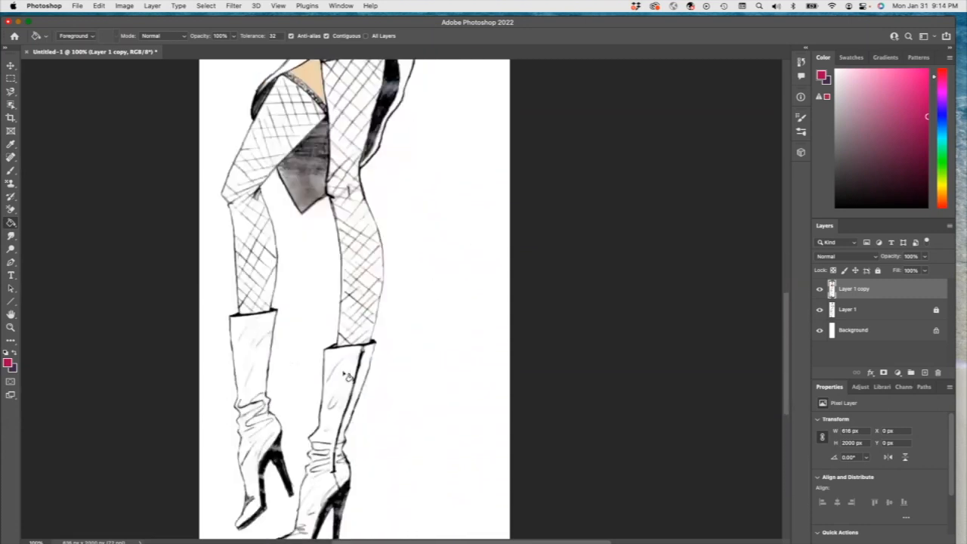
left_click(345, 371)
key("super+z")
left_click(246, 353)
left_click(247, 426)
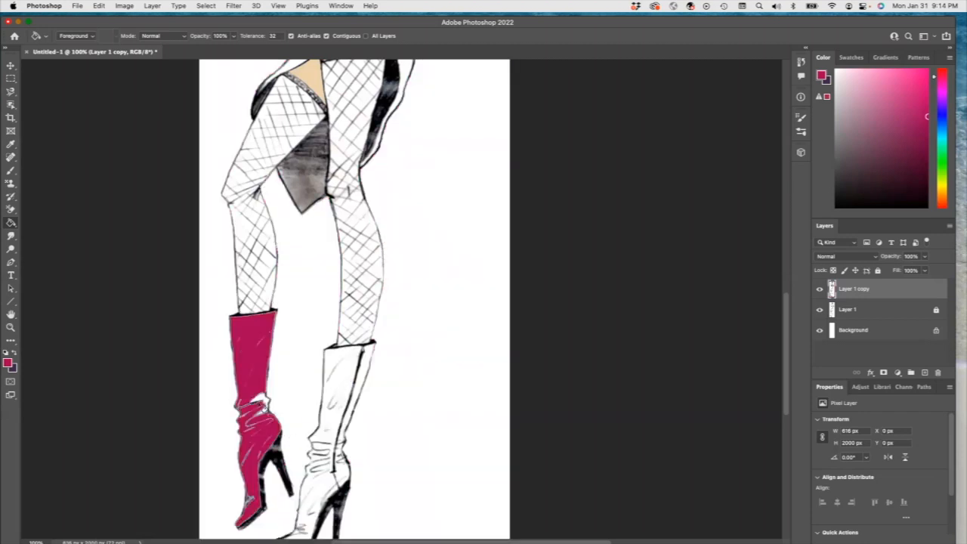
Step: Fill the right boot's side panel and heel section with magenta
left_click(333, 368)
key("super+z")
left_click(367, 370)
left_click(342, 473)
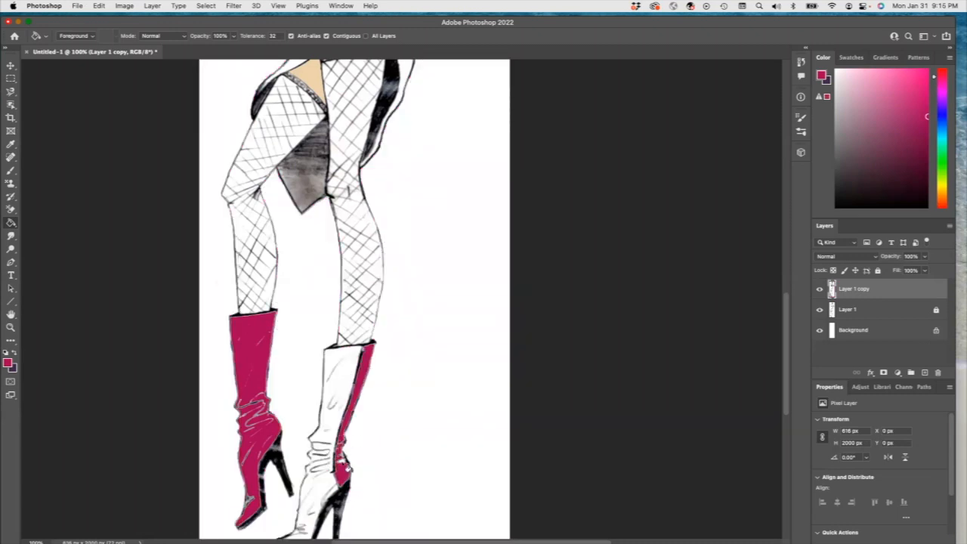
Step: Pick black and draw short Line tool strokes closing the gap in the right boot's ankle outline
scroll(336, 487, "down", 3)
key("u")
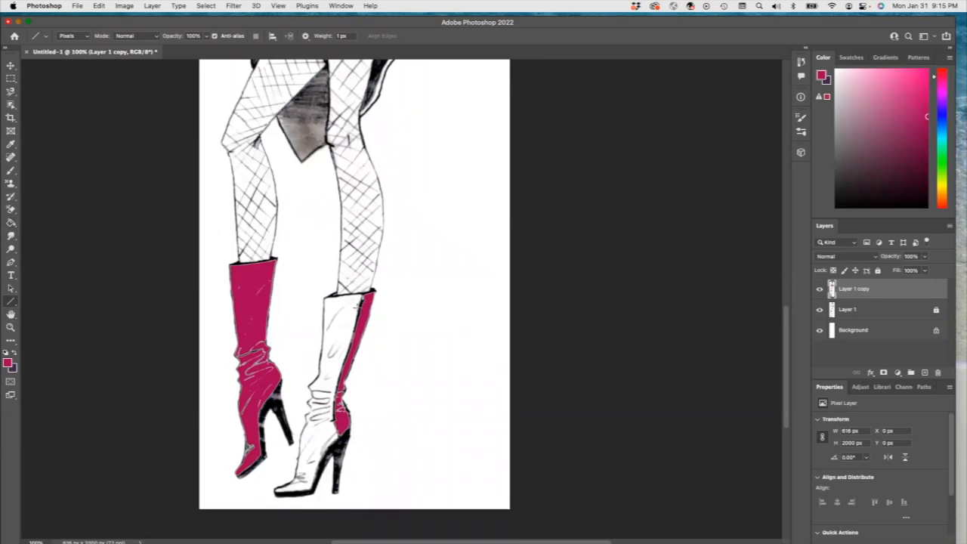
left_click(839, 199)
left_click(10, 327)
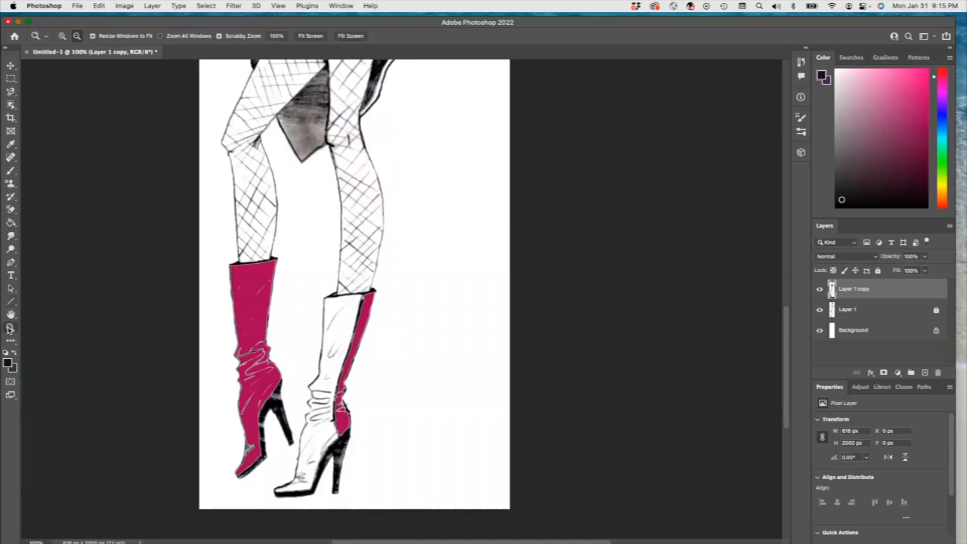
left_click(306, 413)
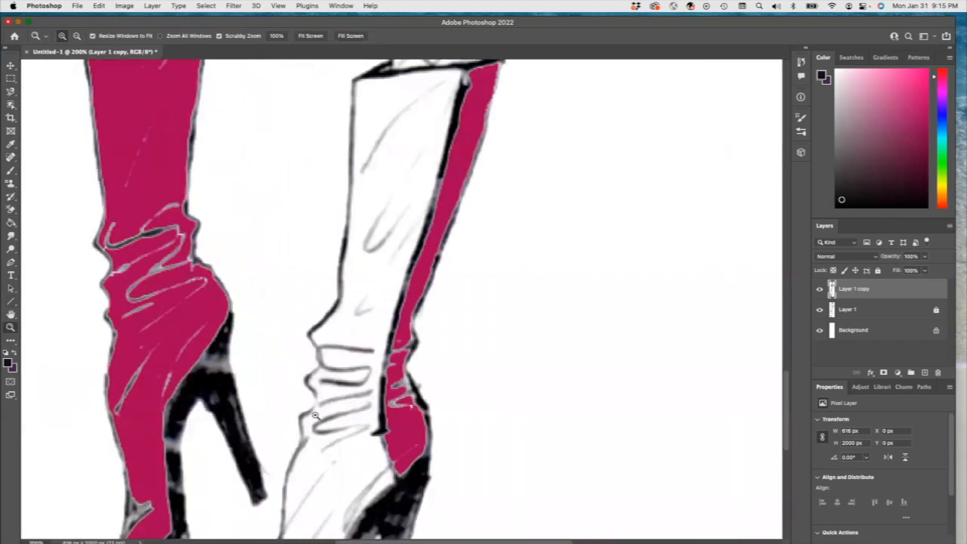
left_click(10, 301)
left_click_drag(315, 397, 314, 405)
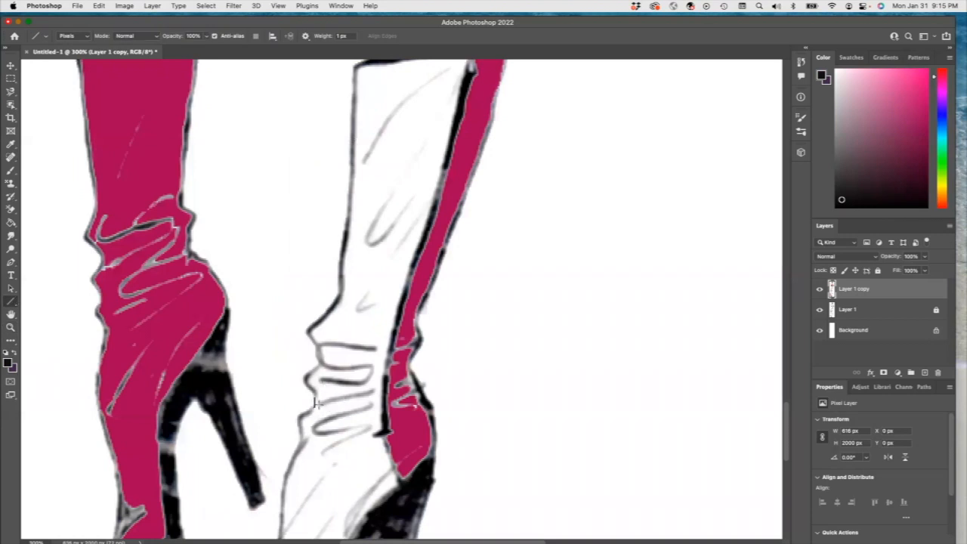
left_click_drag(314, 398, 315, 395)
Step: Sample the boot magenta and fill the remaining front of the right boot
left_click(11, 143)
left_click(143, 188)
left_click(10, 222)
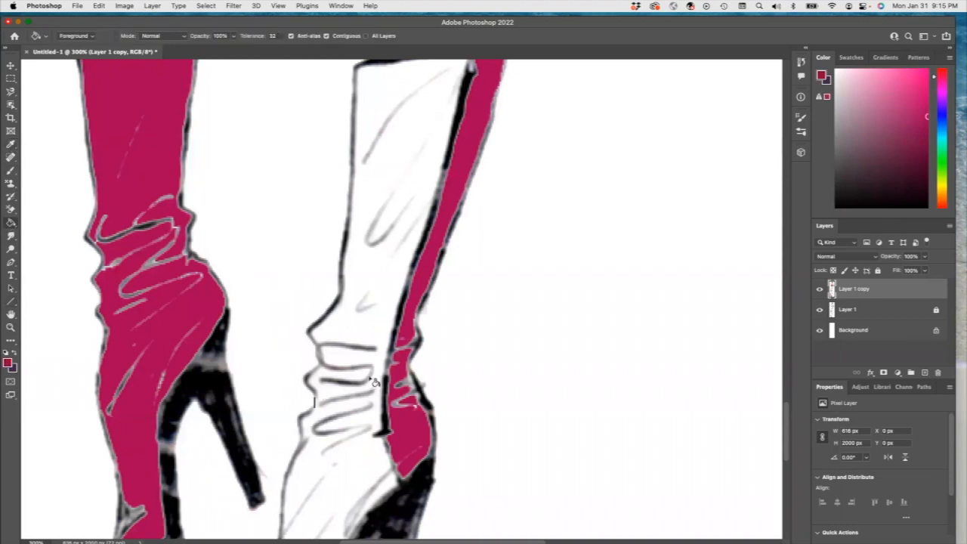
left_click(373, 332)
left_click(385, 500)
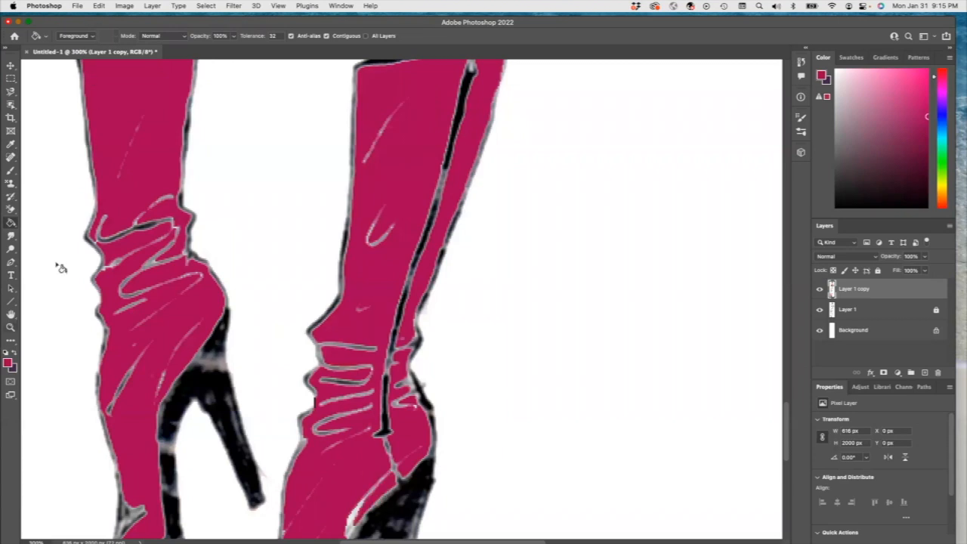
Step: Try filling the skirt panels with a green
left_click(11, 328)
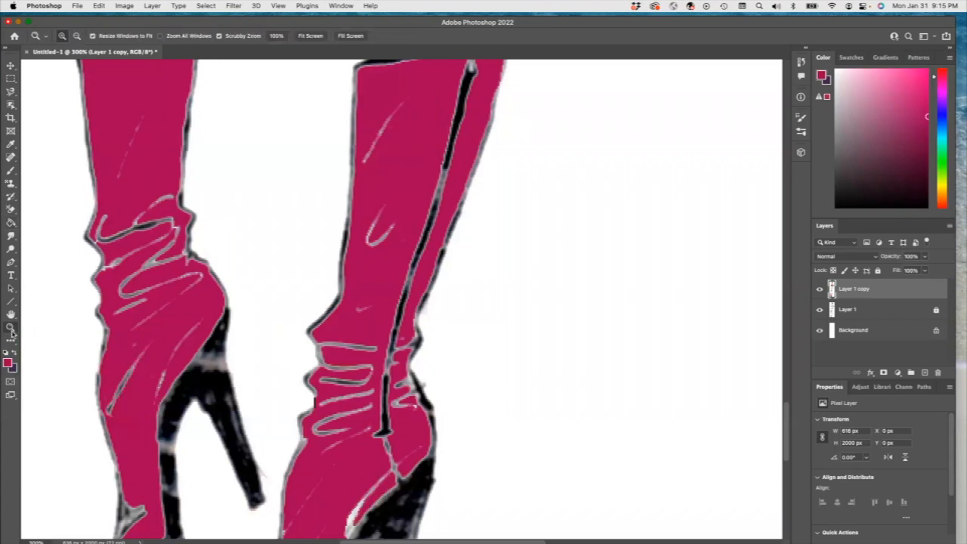
left_click(75, 36)
left_click(249, 237)
left_click(251, 237)
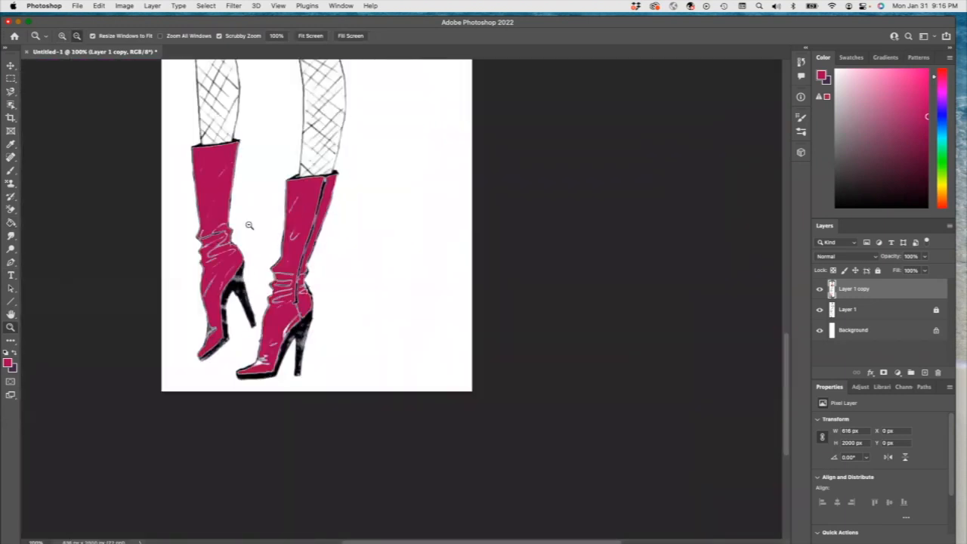
scroll(250, 225, "up", 8)
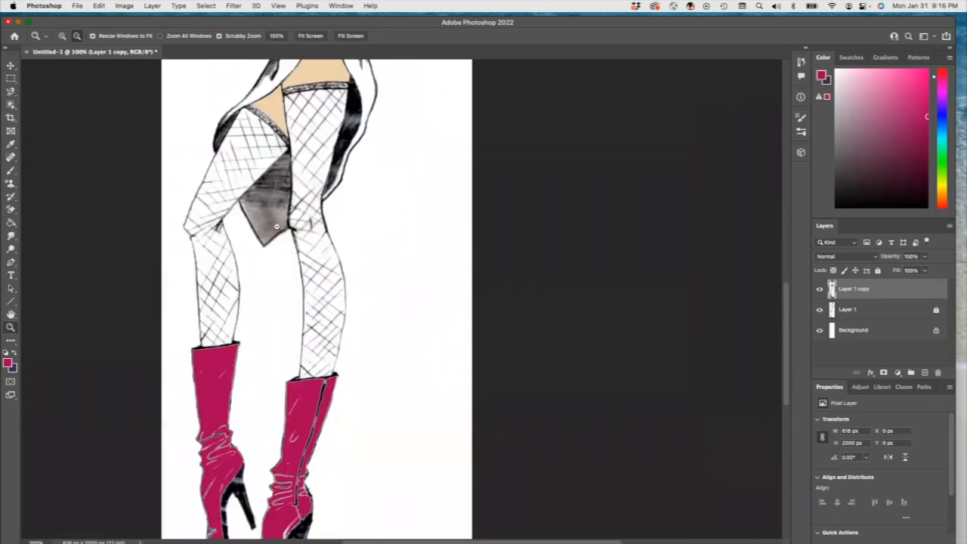
scroll(276, 226, "up", 8)
left_click(11, 222)
left_click(288, 333)
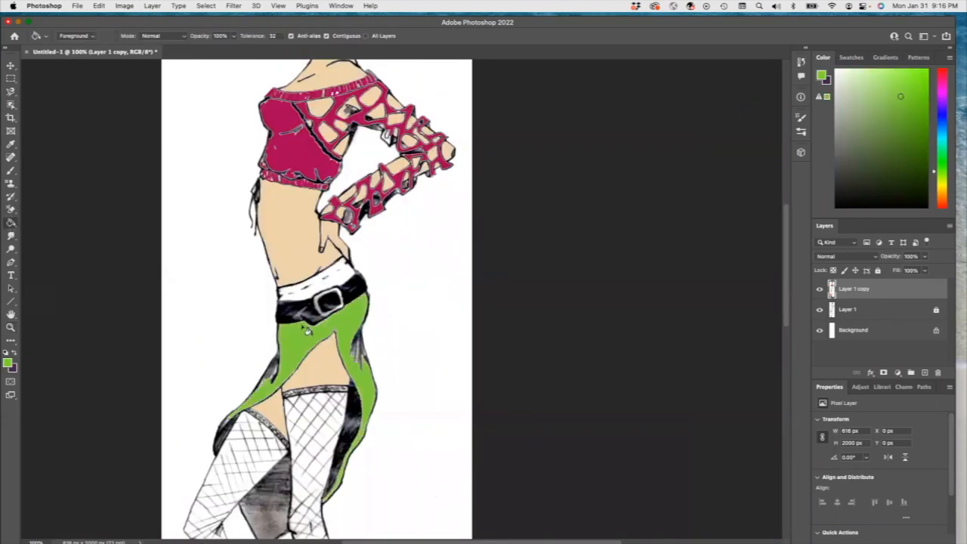
key("super+z")
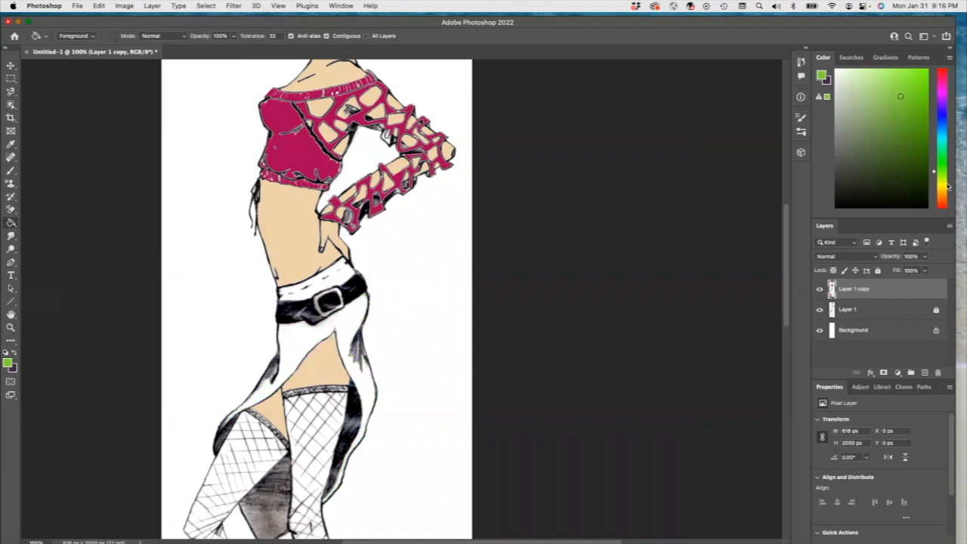
Step: Pick a yellow-green and fill both skirt panels and the waistband with it
left_click(943, 180)
left_click(912, 81)
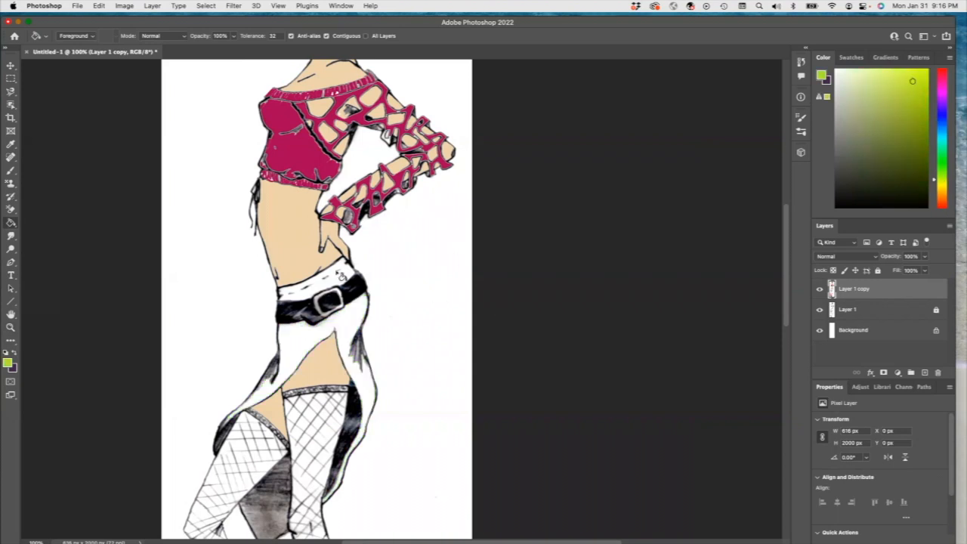
left_click(339, 275)
left_click(343, 330)
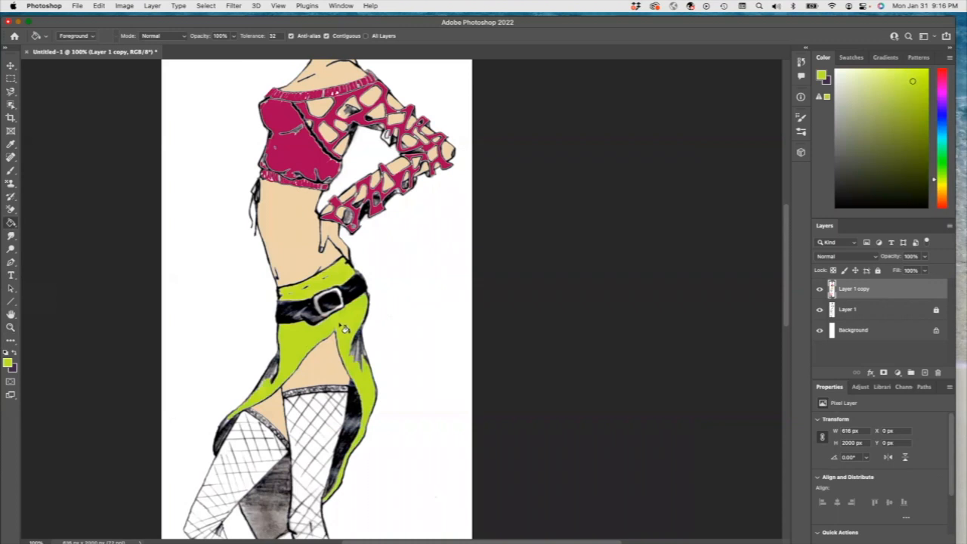
scroll(343, 384, "down", 3)
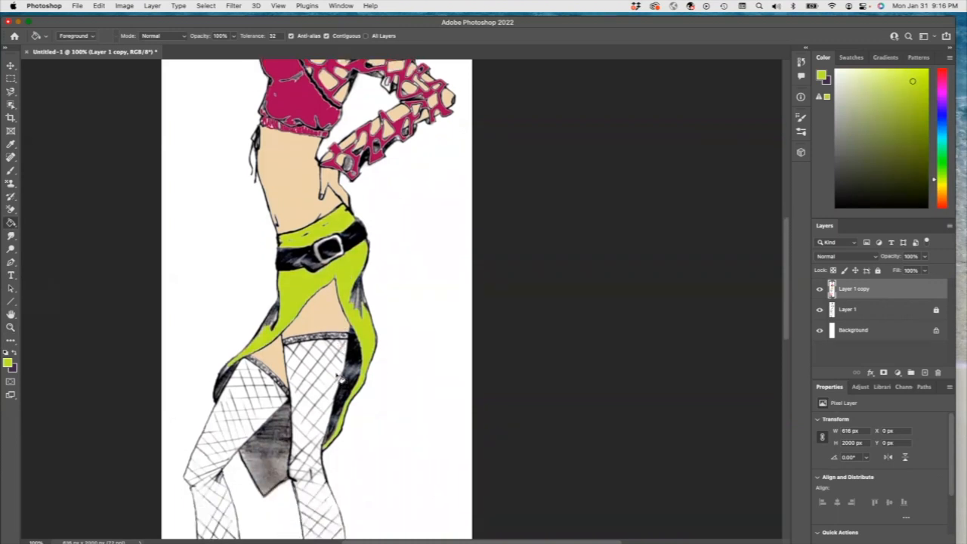
scroll(341, 378, "up", 2)
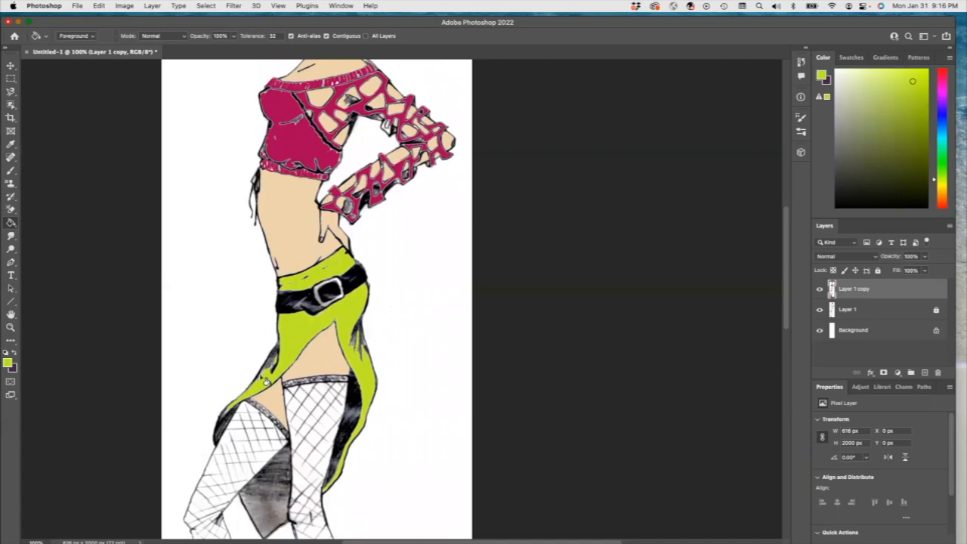
Step: Pick a dark olive shade and fill the skirt's inner lining
left_click(887, 165)
left_click(264, 505)
left_click(264, 505)
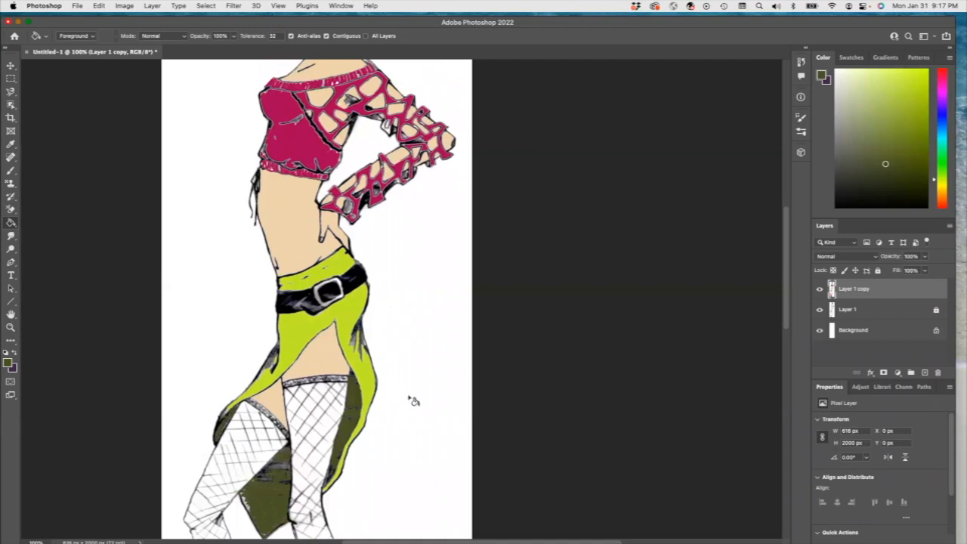
Step: Sample the top's magenta and fill the belt buckle with it using the Paint Bucket
left_click(12, 145)
left_click(303, 148)
left_click(11, 223)
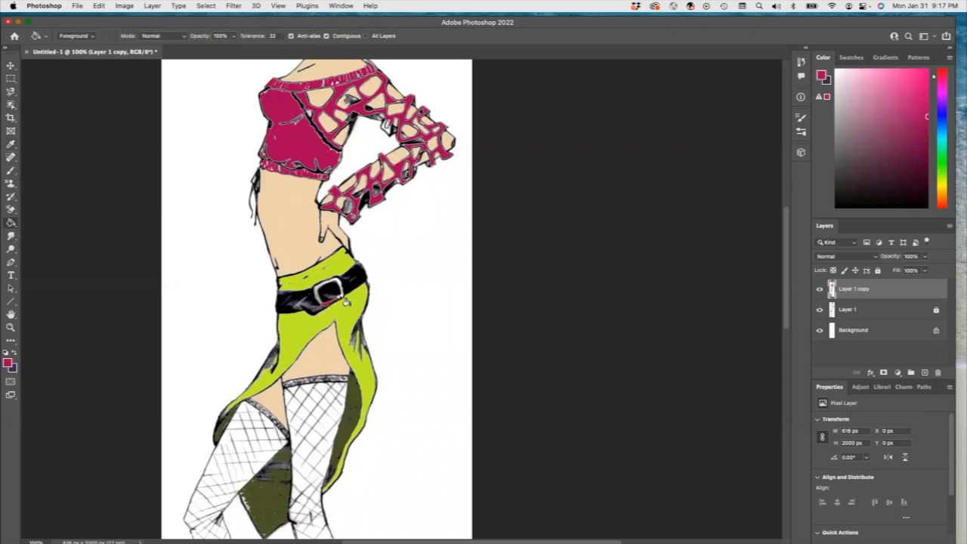
left_click(327, 289)
Step: Draw three short 1 px lines across the stockings' mesh to close gaps in the diamond shapes
scroll(324, 290, "up", 5)
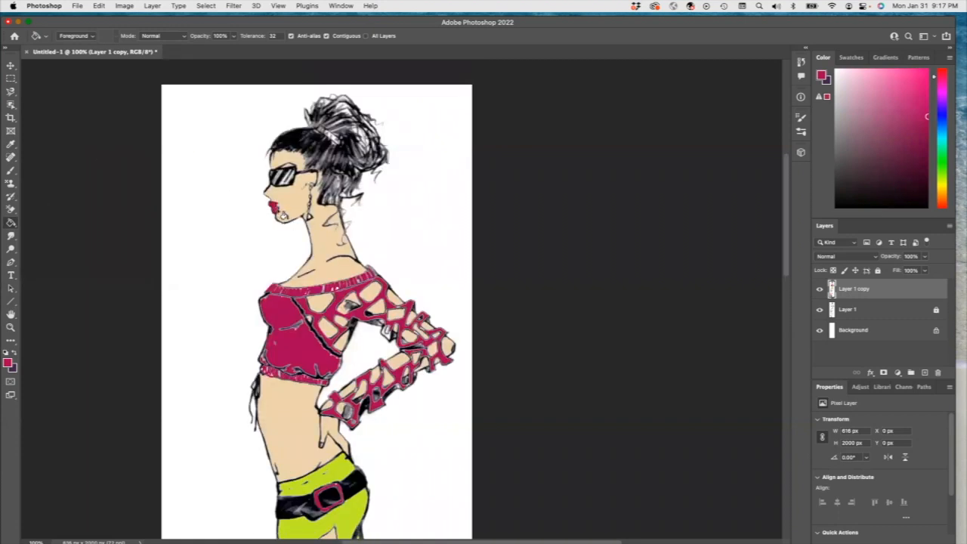
scroll(438, 326, "down", 4)
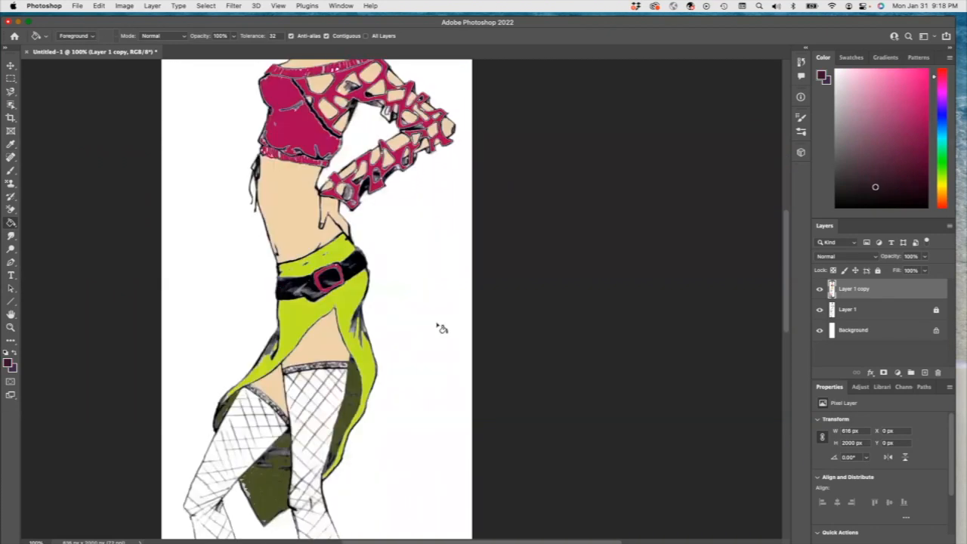
scroll(439, 327, "down", 5)
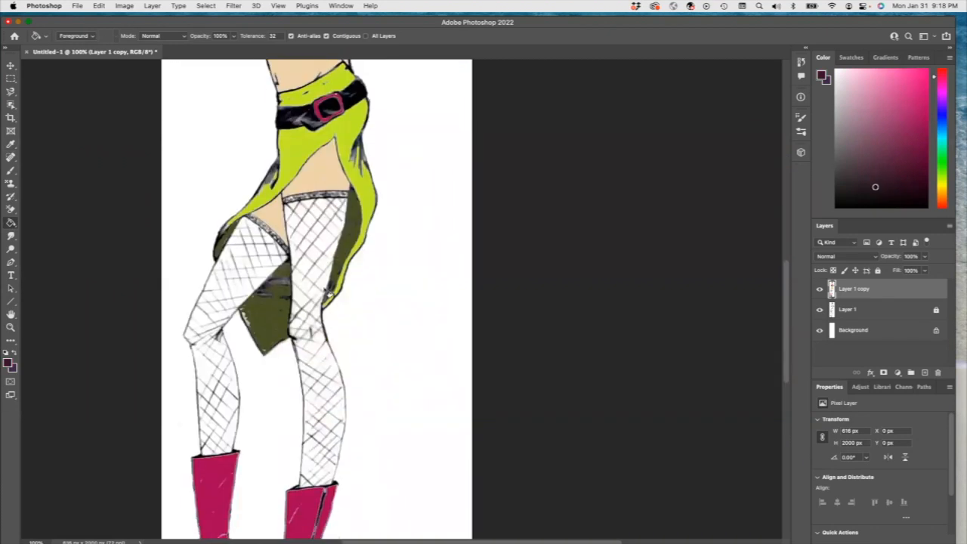
scroll(301, 380, "down", 2)
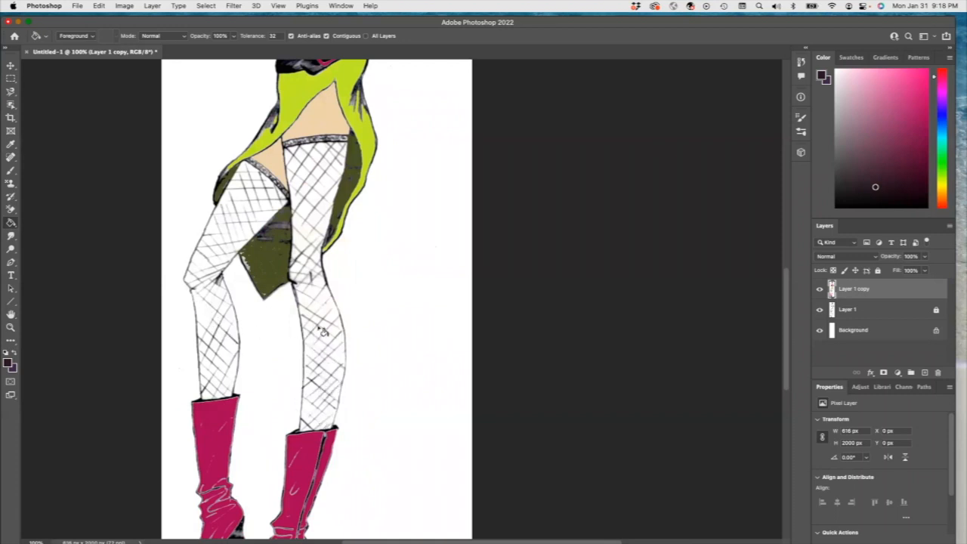
left_click(11, 301)
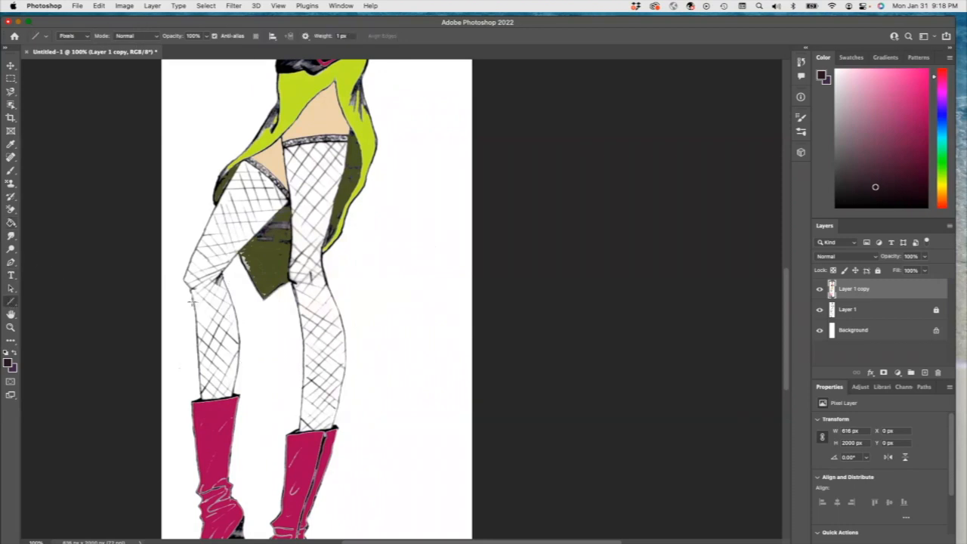
left_click_drag(192, 300, 245, 332)
mouse_move(319, 372)
left_mouse_down()
mouse_move(340, 348)
mouse_move(304, 354)
left_mouse_up()
left_click_drag(314, 301, 339, 316)
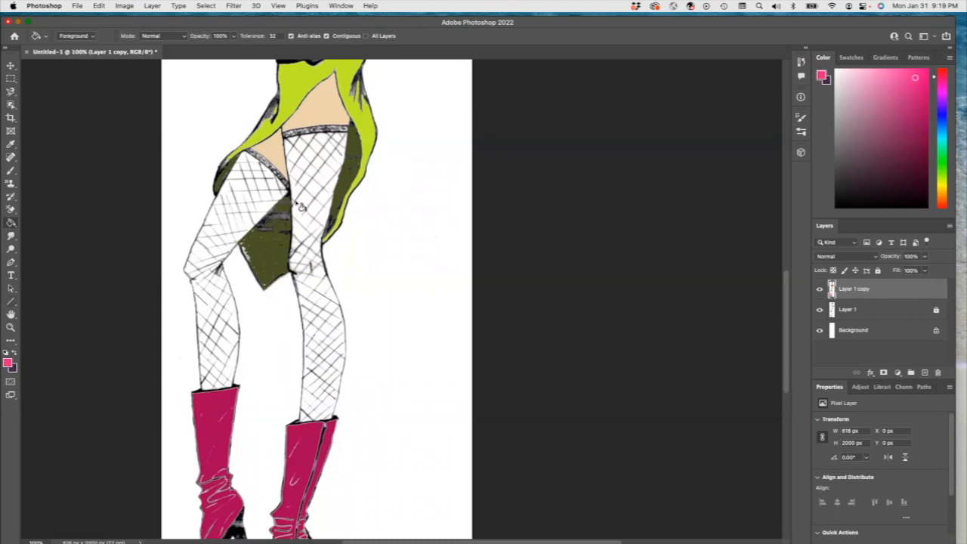
Step: Fill several diamonds on both stockings with hot pink, undoing the last fill on the left thigh
left_click(296, 188)
left_click(313, 299)
left_click(317, 353)
left_click(313, 381)
left_click(205, 311)
left_click(209, 239)
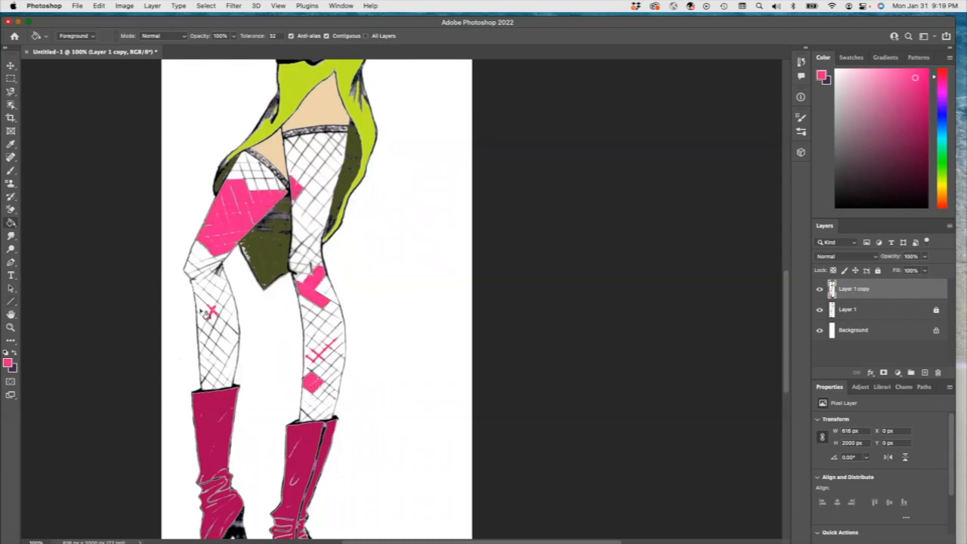
key("super+z")
Step: Pick a near-black shade and draw a short line closing a gap in the left thigh's mesh
left_click(858, 183)
mouse_move(234, 173)
left_mouse_down()
mouse_move(249, 219)
mouse_move(263, 219)
mouse_move(246, 205)
mouse_move(273, 205)
mouse_move(265, 210)
left_mouse_up()
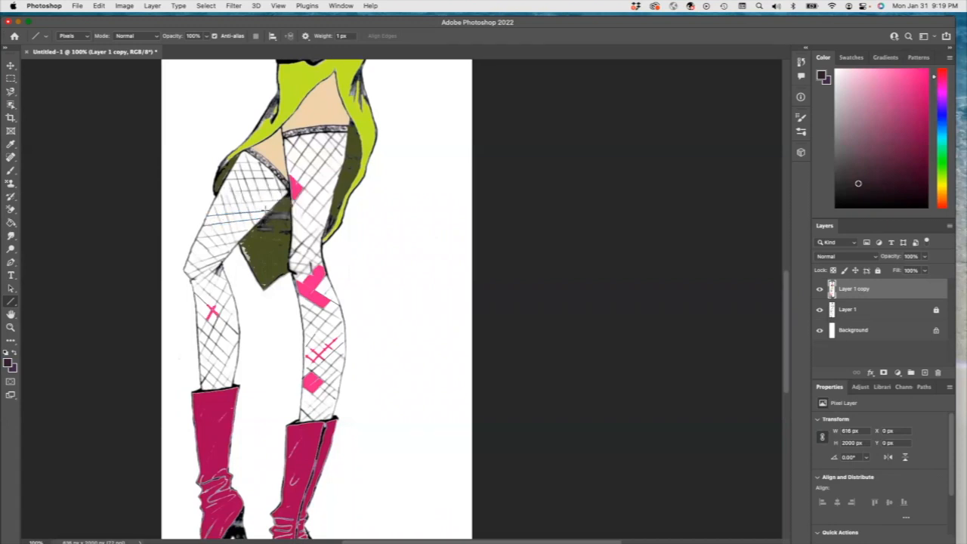
Step: Pick a very dark green and fill scattered diamonds on the upper stockings, undoing misplaced fills
left_click(941, 160)
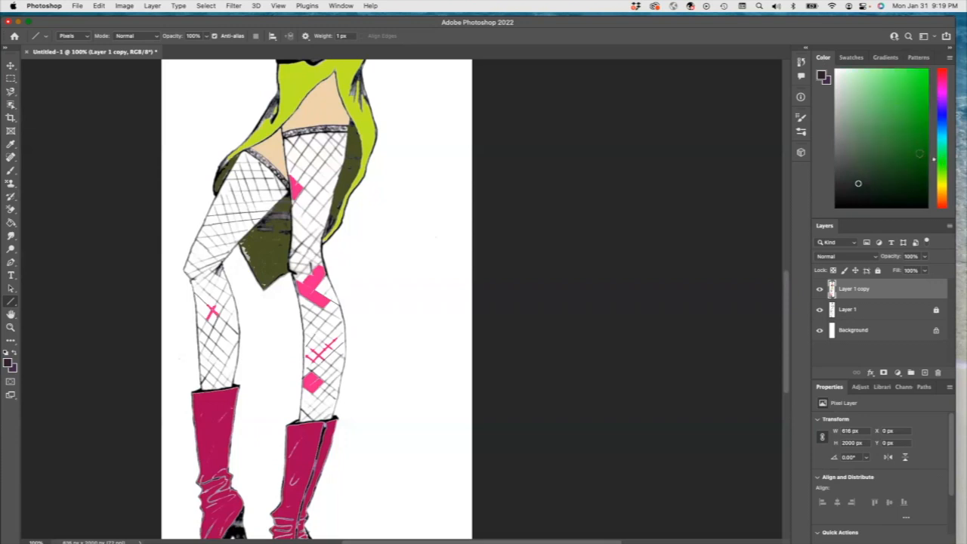
left_click(11, 223)
left_click(211, 221)
key("super+z")
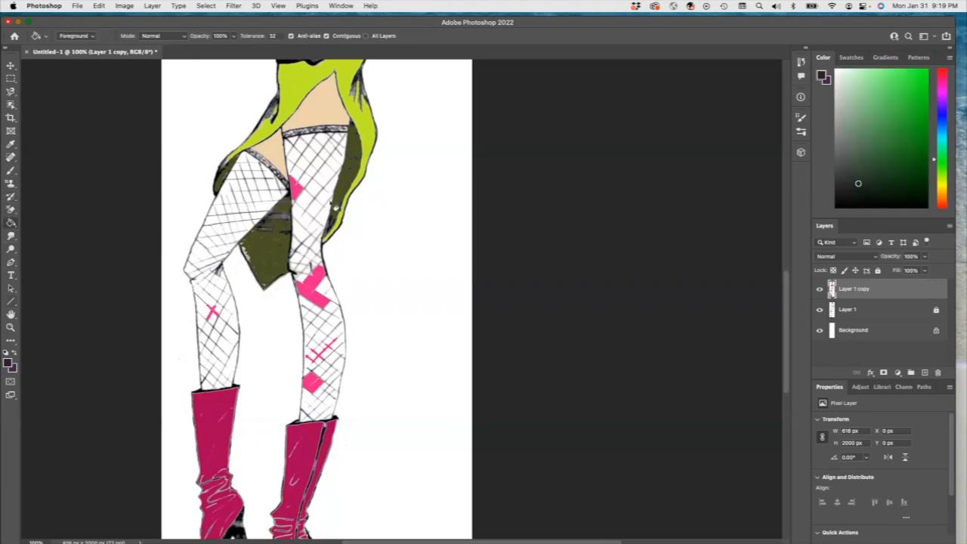
left_click(223, 212)
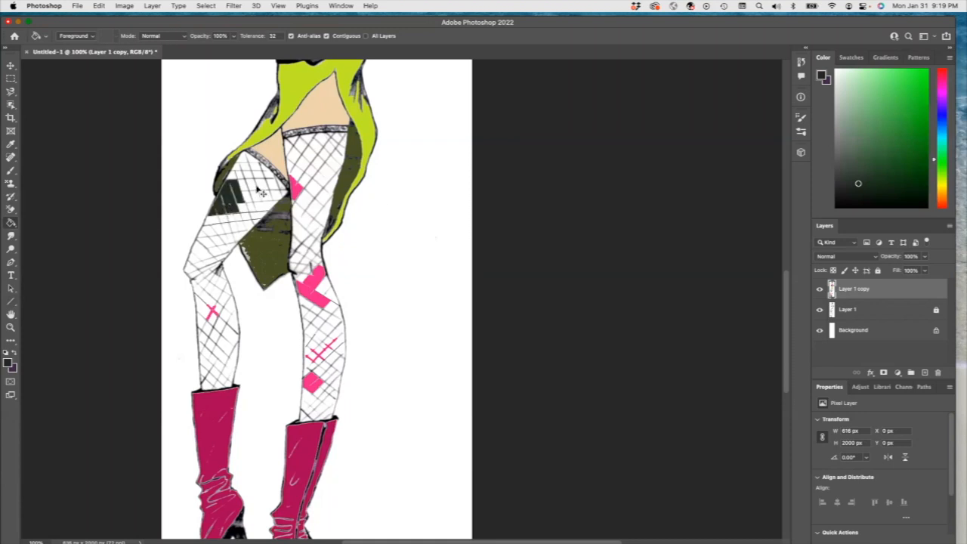
key("super+z")
left_click(252, 186)
left_click(321, 168)
key("super+z")
left_click(310, 155)
left_click(316, 208)
left_click(240, 226)
left_click(228, 238)
key("super+z")
key("super+z")
Step: Fill more dark green diamonds down both lower legs, undoing misplaced fills
left_click(222, 230)
key("super+z")
left_click(214, 250)
key("super+z")
left_click(217, 242)
left_click(219, 278)
key("super+z")
left_click(228, 321)
key("super+z")
left_click(225, 299)
left_click(213, 346)
left_click(320, 324)
left_click(342, 340)
key("super+z")
left_click(338, 385)
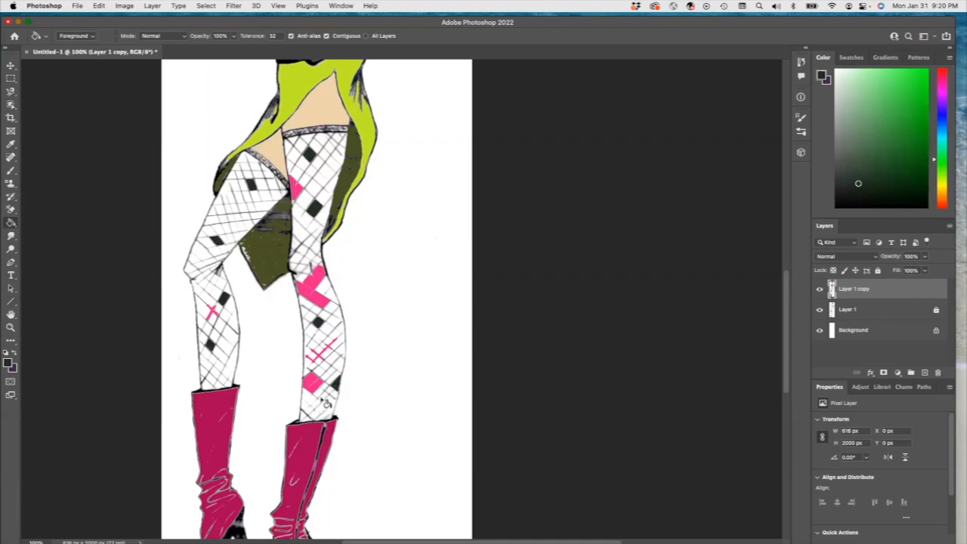
left_click(225, 219)
left_click(245, 213)
Step: Pick a bright green and fill a set of diamonds on both stockings
left_click(917, 77)
left_click(199, 254)
left_click(244, 231)
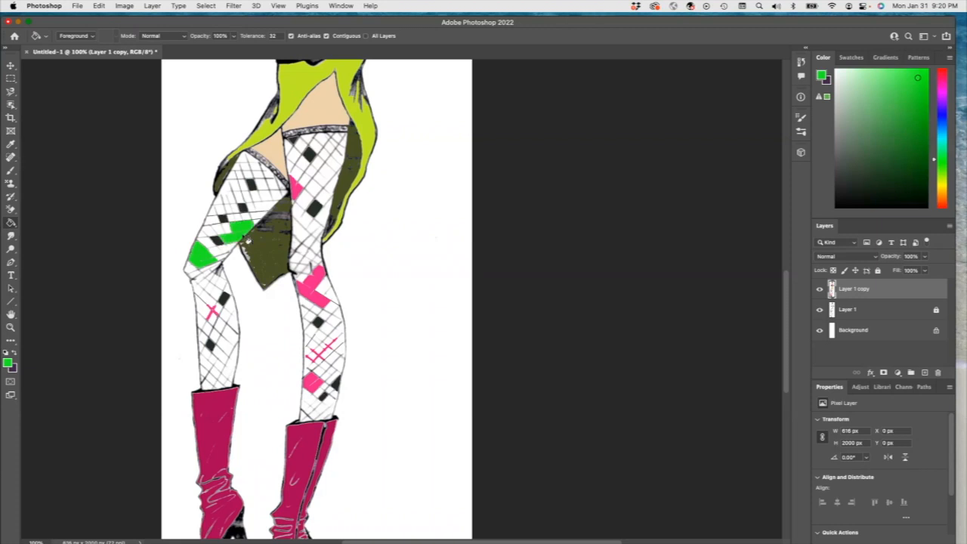
left_click(276, 203)
left_click(329, 333)
left_click(298, 223)
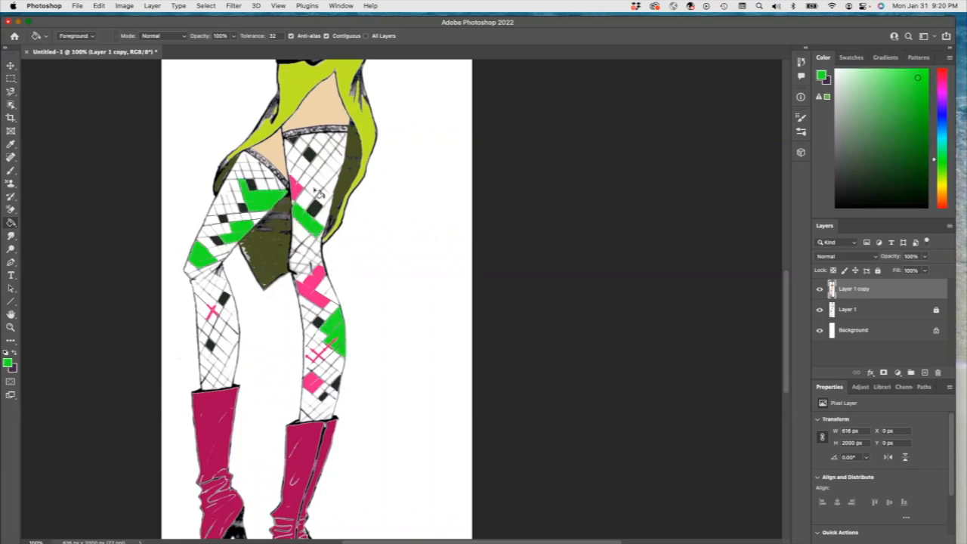
left_click(335, 171)
Step: Pick a bright yellow and fill diamonds spread over both stockings
left_click(943, 97)
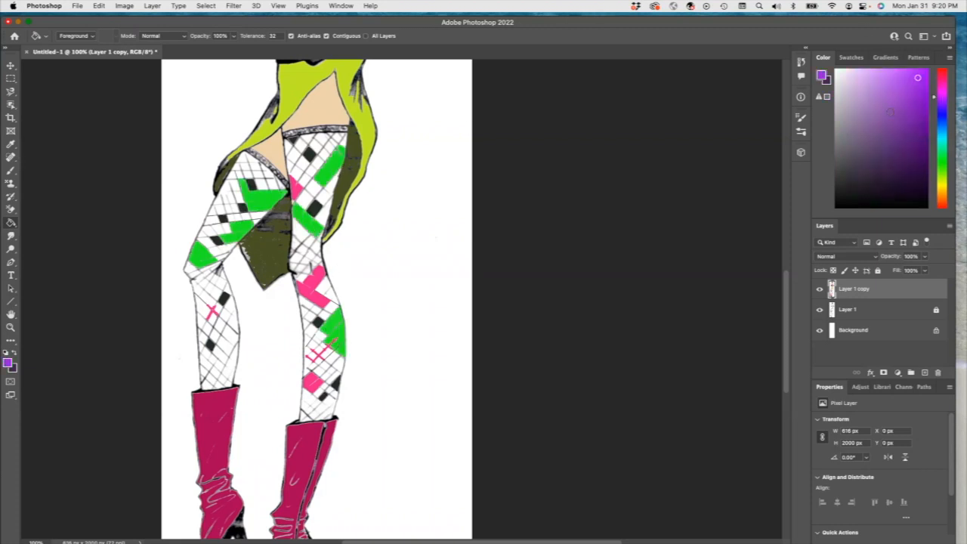
left_click(944, 89)
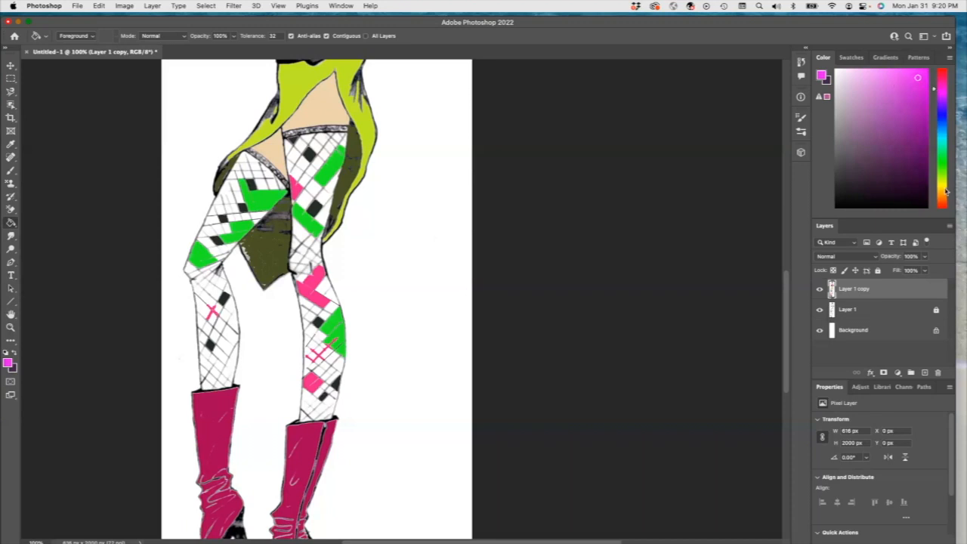
left_click_drag(946, 191, 943, 186)
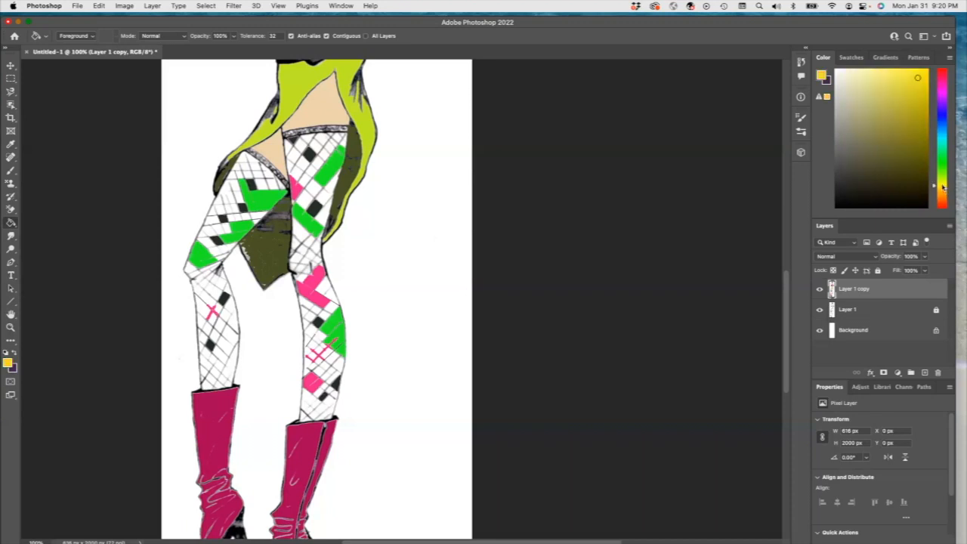
left_click(903, 79)
left_click(306, 180)
left_click(329, 149)
left_click(326, 214)
left_click(226, 205)
left_click(221, 283)
left_click(223, 358)
left_click(326, 373)
left_click(318, 406)
left_click(203, 306)
Step: Pick a bright blue and fill further diamonds on both stockings
left_click(943, 126)
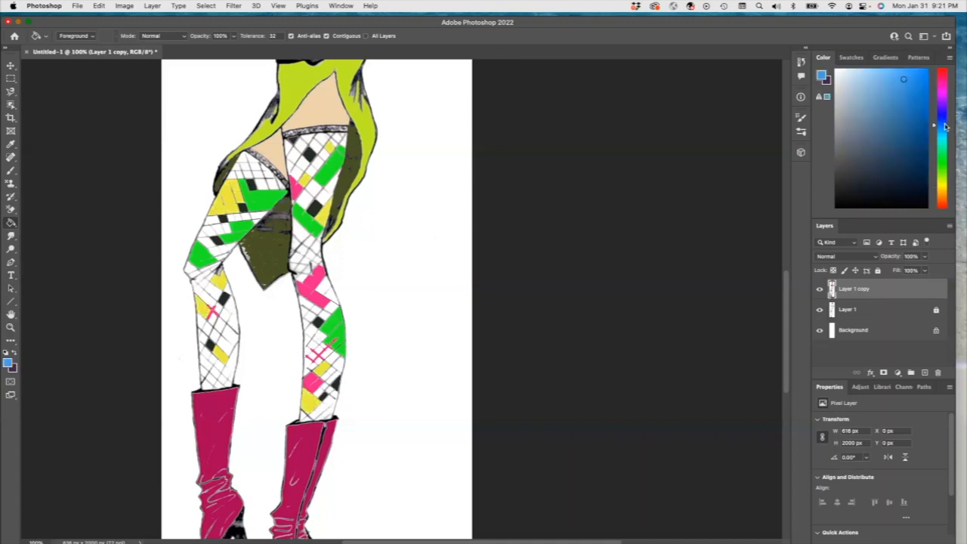
left_click(939, 117)
left_click(908, 91)
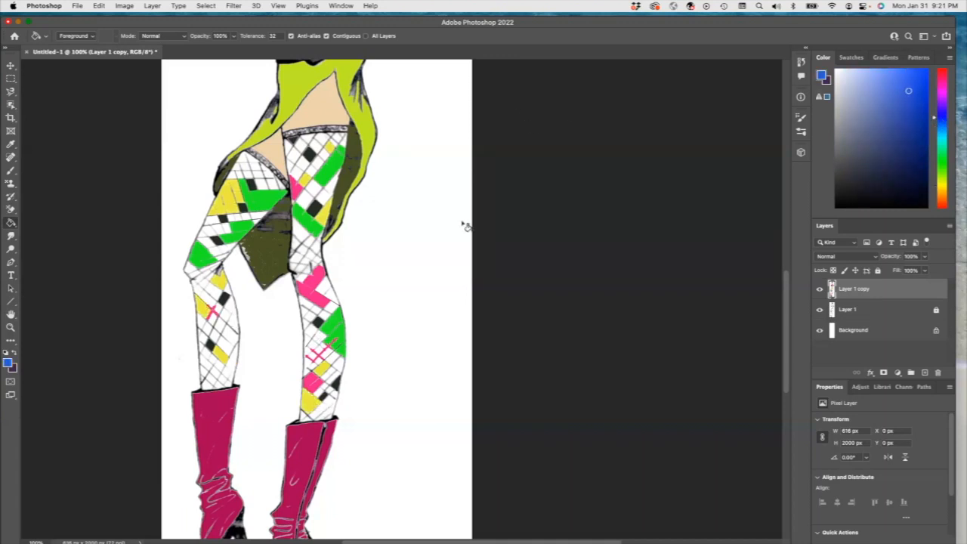
left_click(246, 166)
left_click(293, 156)
left_click(301, 232)
left_click(229, 340)
left_click(206, 289)
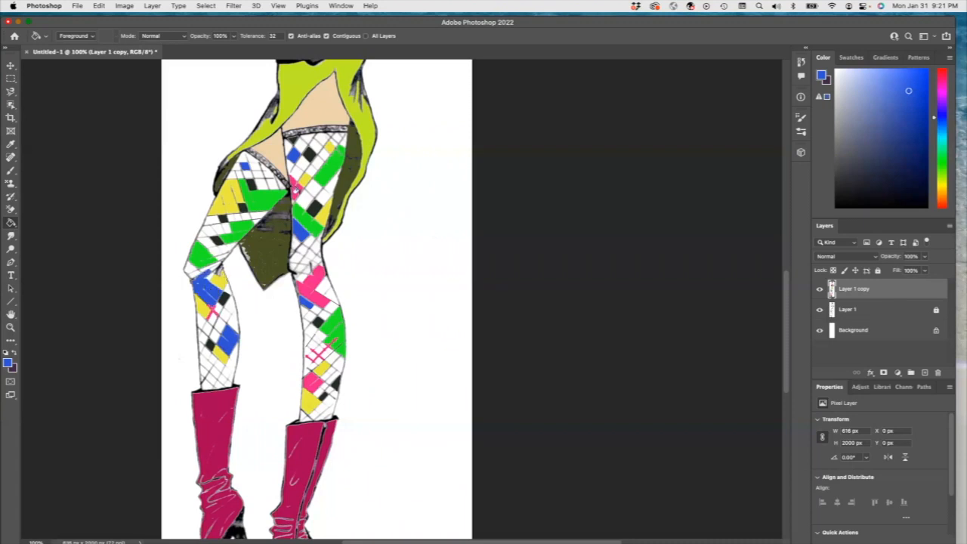
left_click(322, 139)
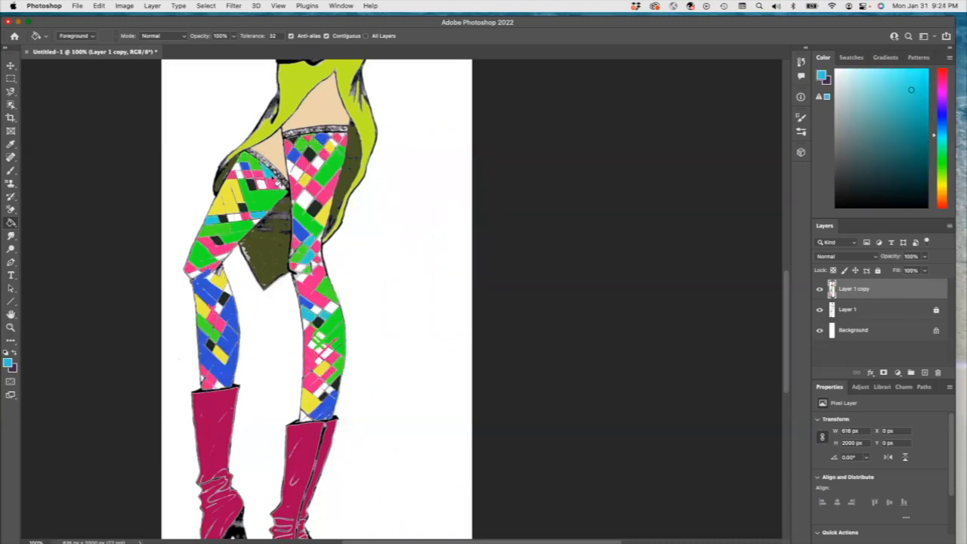
Step: Sample the skirt's yellow-green and fill the hair tie with it
scroll(391, 252, "down", 4)
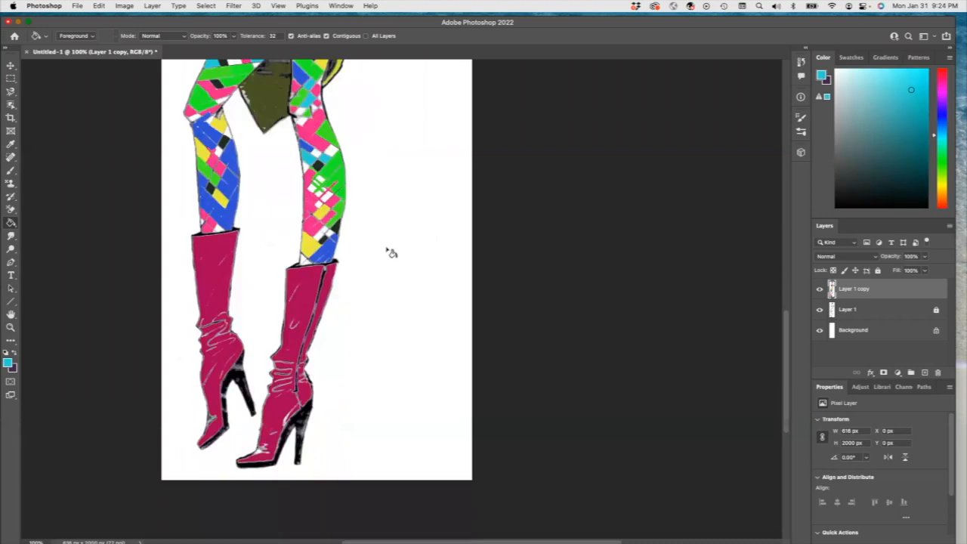
scroll(389, 249, "up", 9)
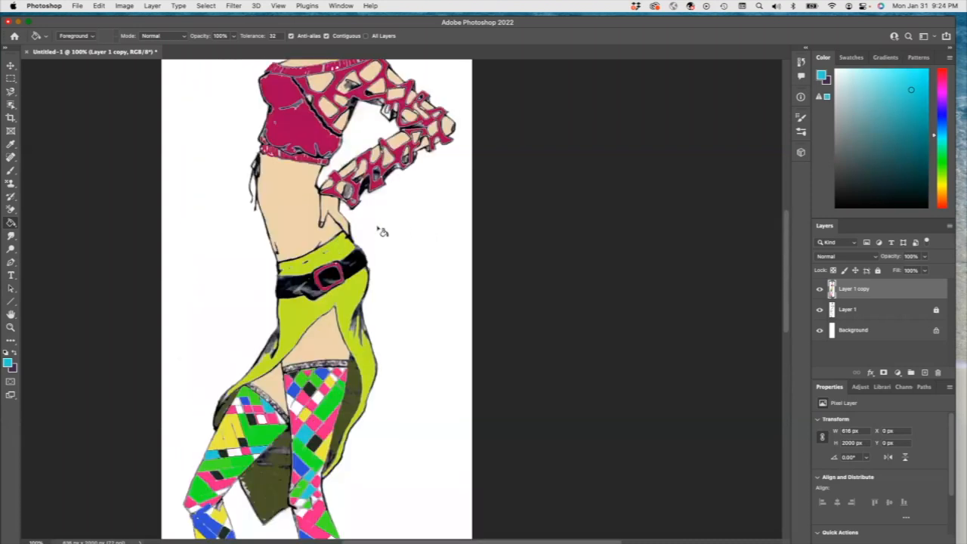
scroll(382, 232, "up", 1)
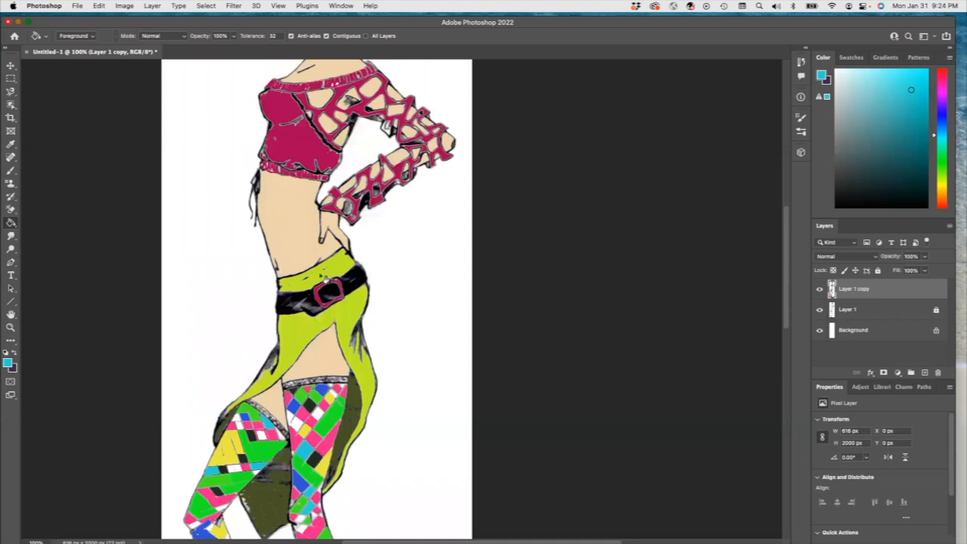
scroll(326, 280, "up", 2)
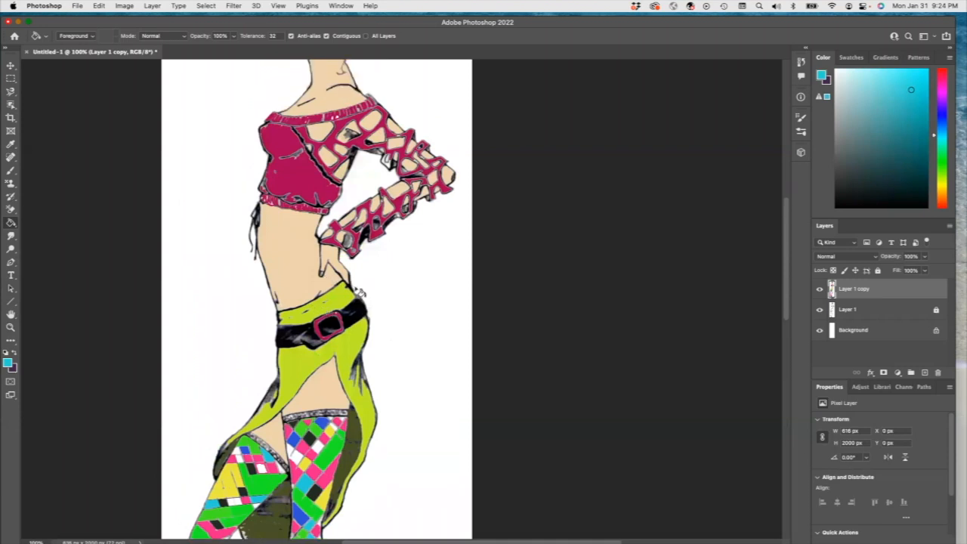
key("i")
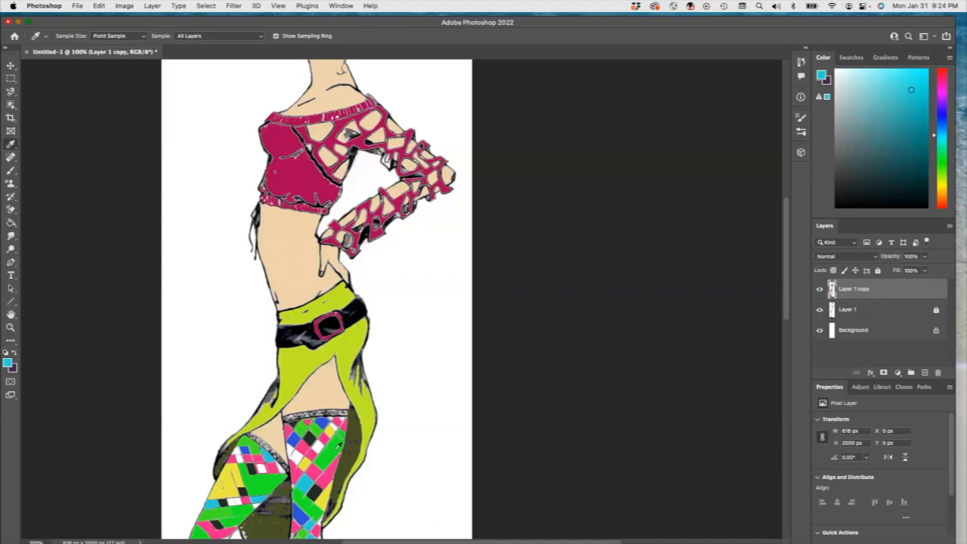
left_click(340, 347)
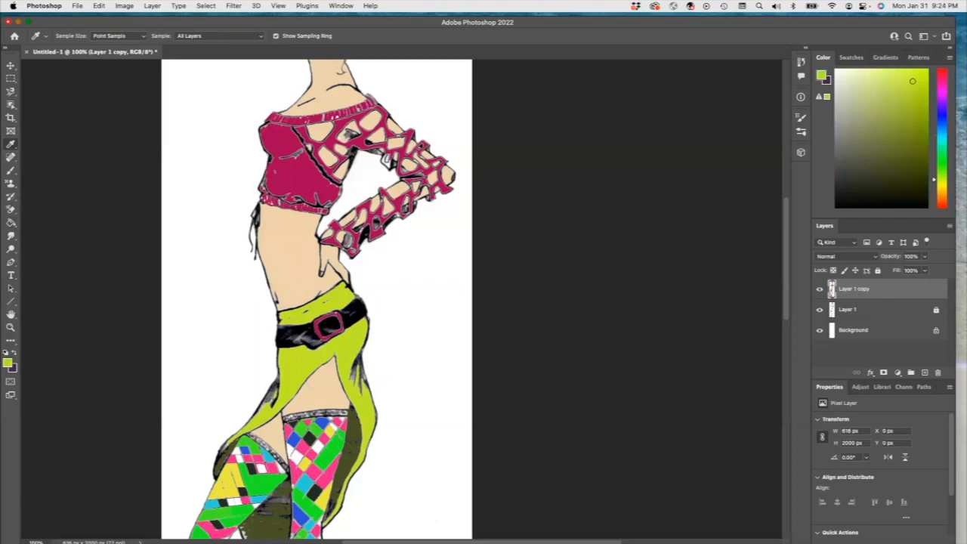
left_click(12, 223)
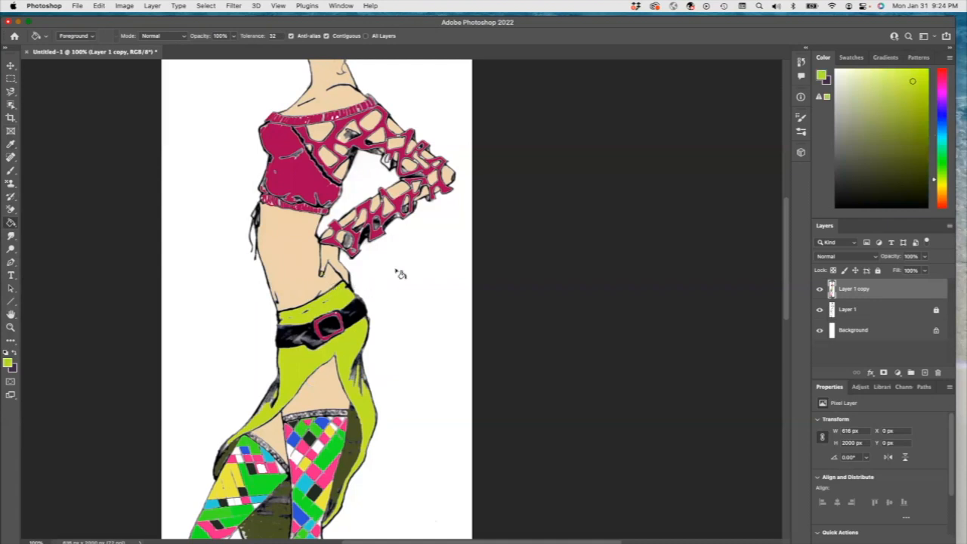
scroll(365, 283, "down", 4)
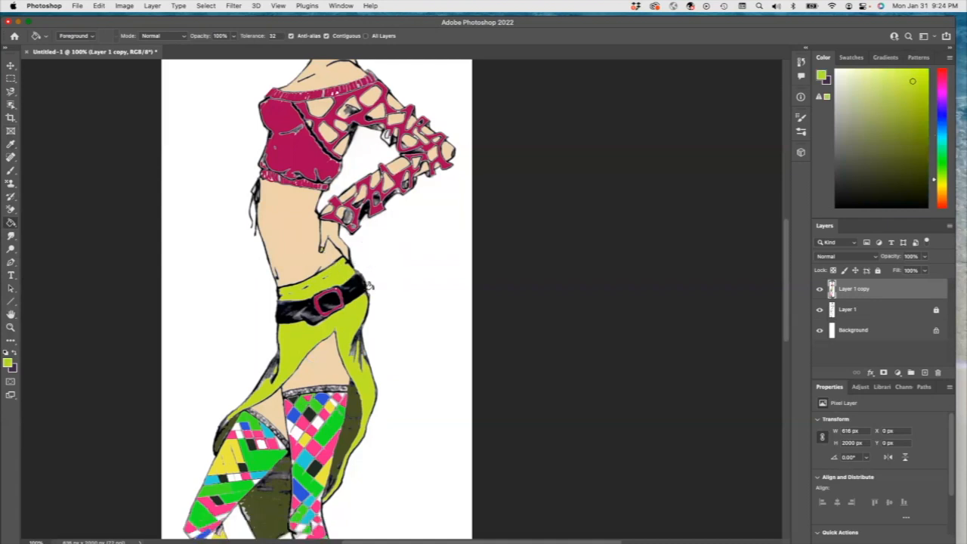
scroll(365, 283, "up", 4)
scroll(365, 282, "up", 8)
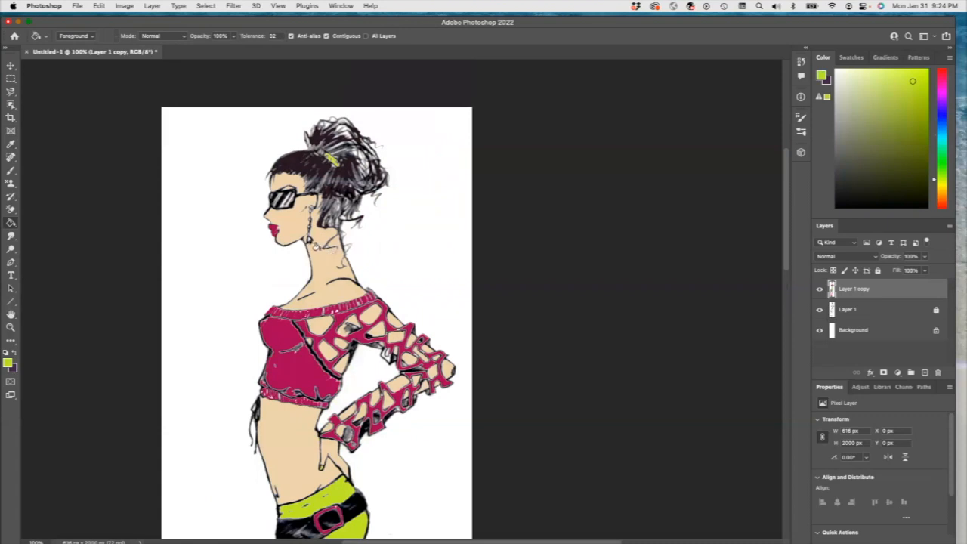
scroll(408, 273, "down", 2)
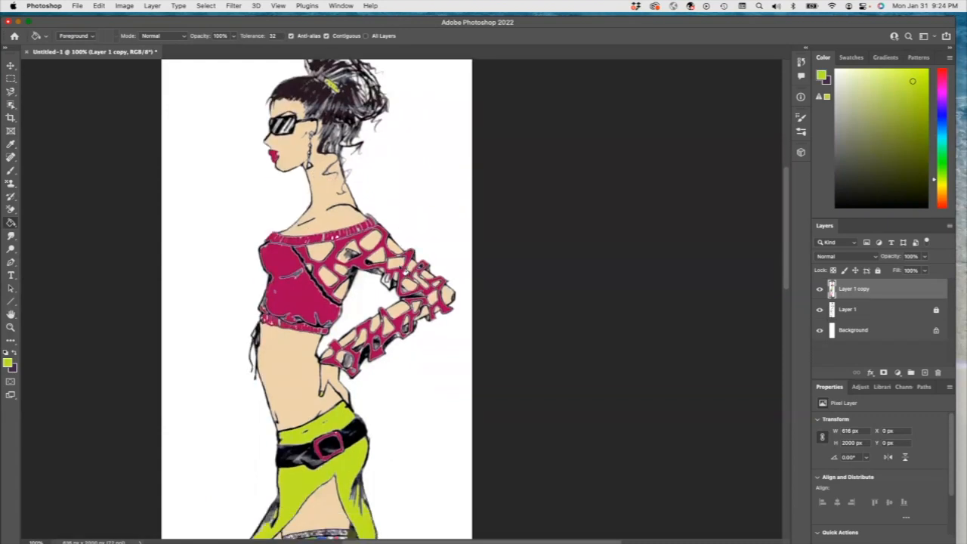
Step: Sample the top's magenta and fill the earring with it
left_click(10, 144)
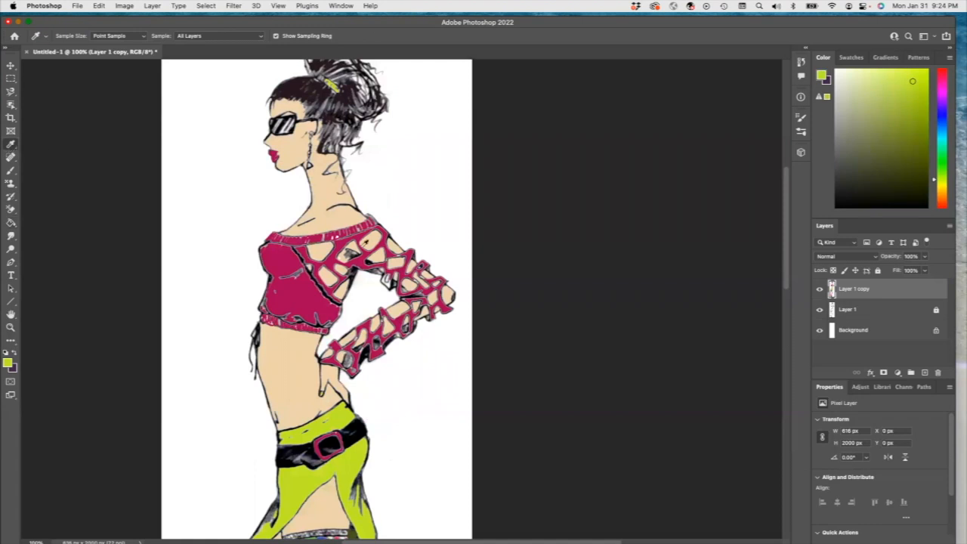
left_click(284, 255)
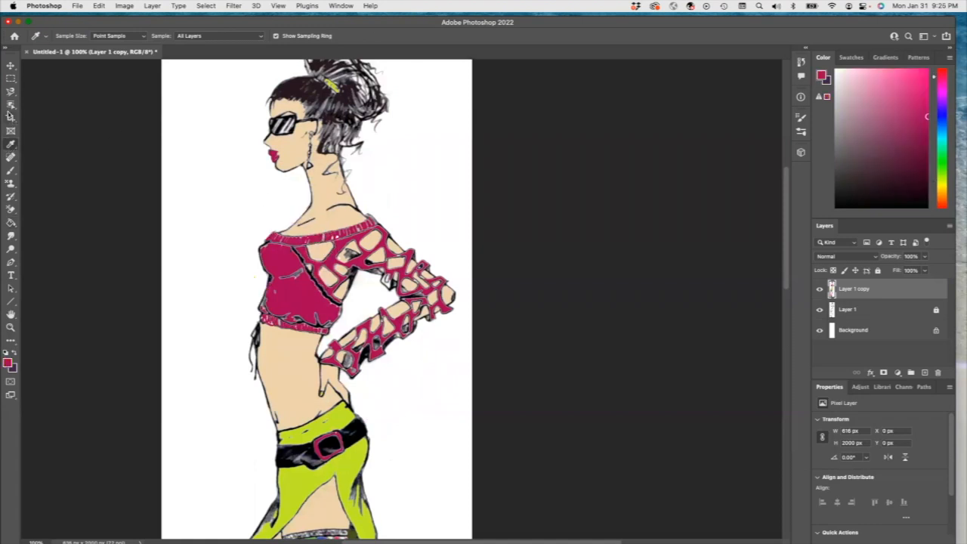
left_click(11, 223)
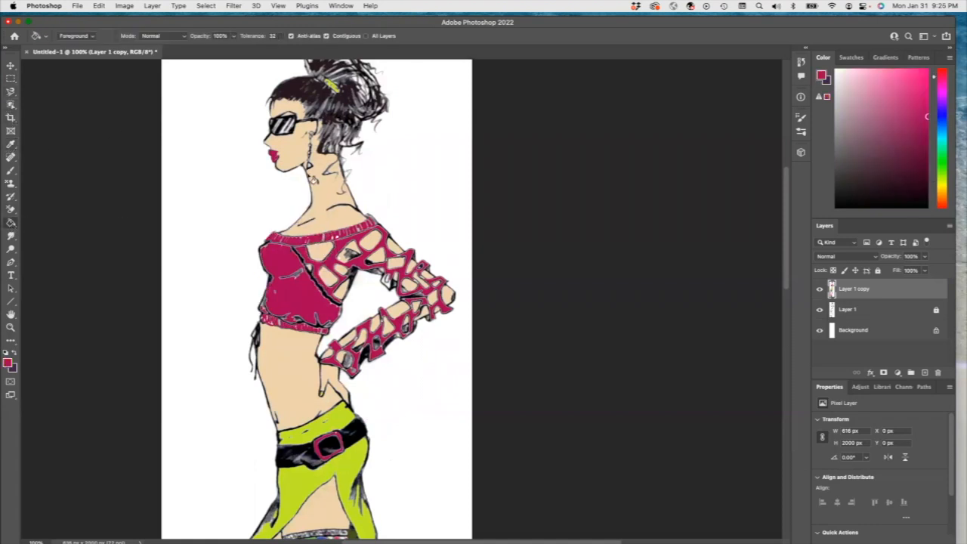
left_click(309, 162)
Step: Save the document as Exercise 18 Coloring Line art, choosing the destination folder
scroll(464, 369, "down", 5)
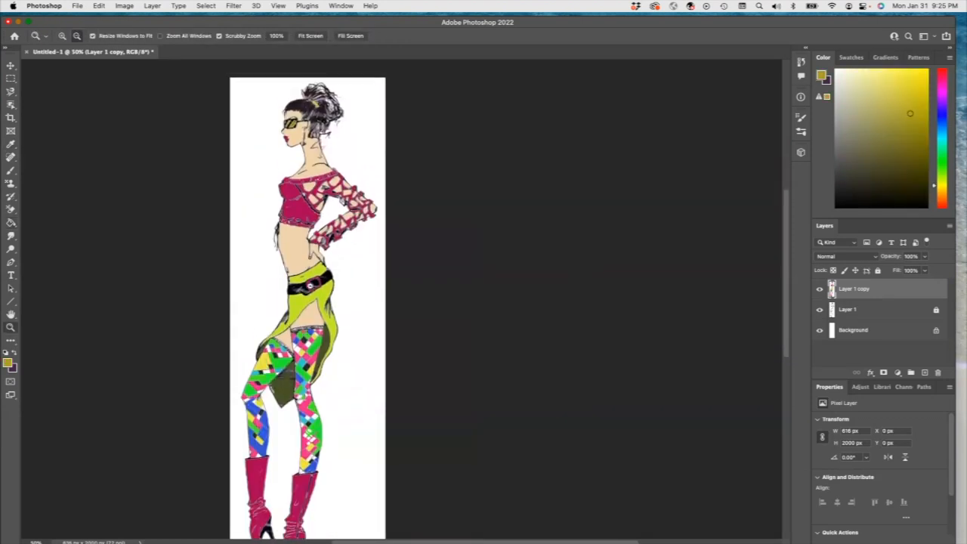
left_click(268, 288, "alt")
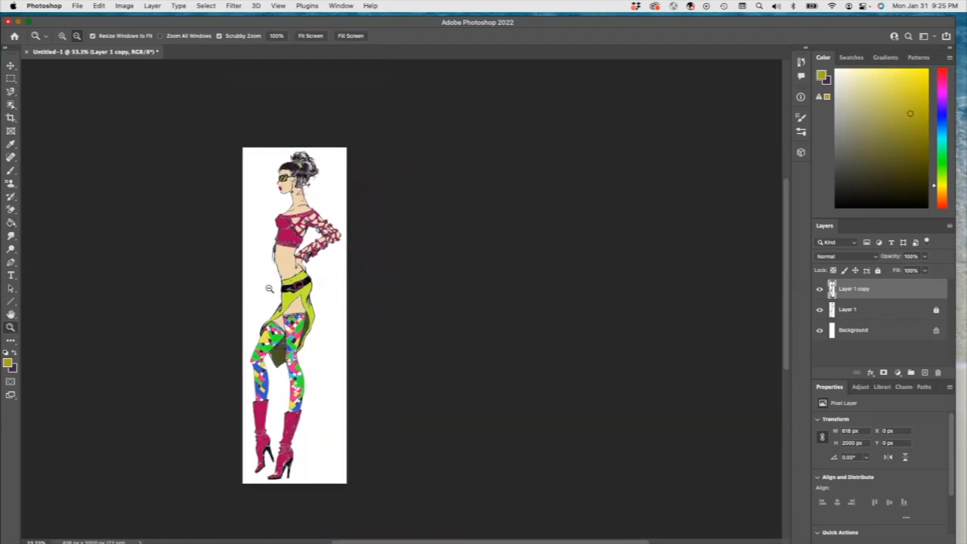
left_click(77, 5)
left_click(109, 120)
left_click(710, 321)
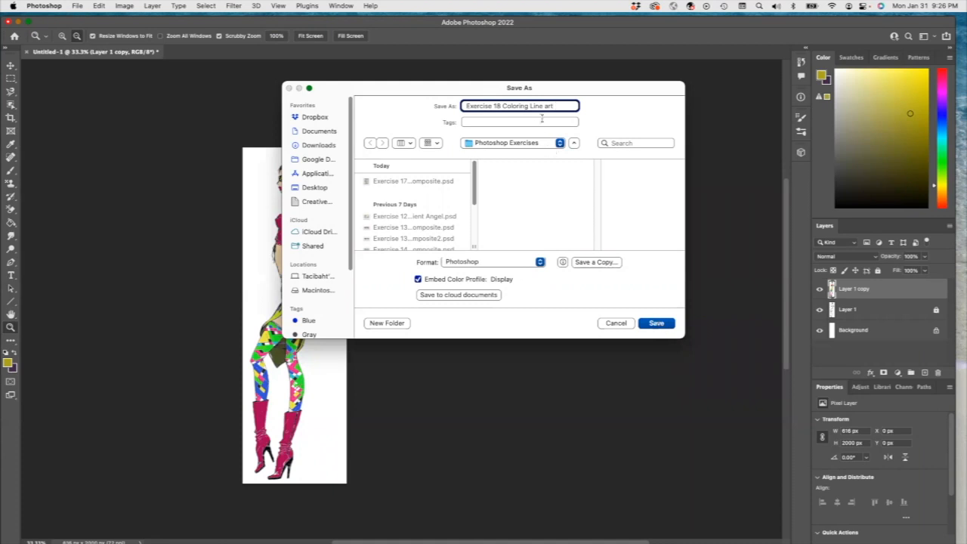
left_click(531, 144)
left_click(532, 145)
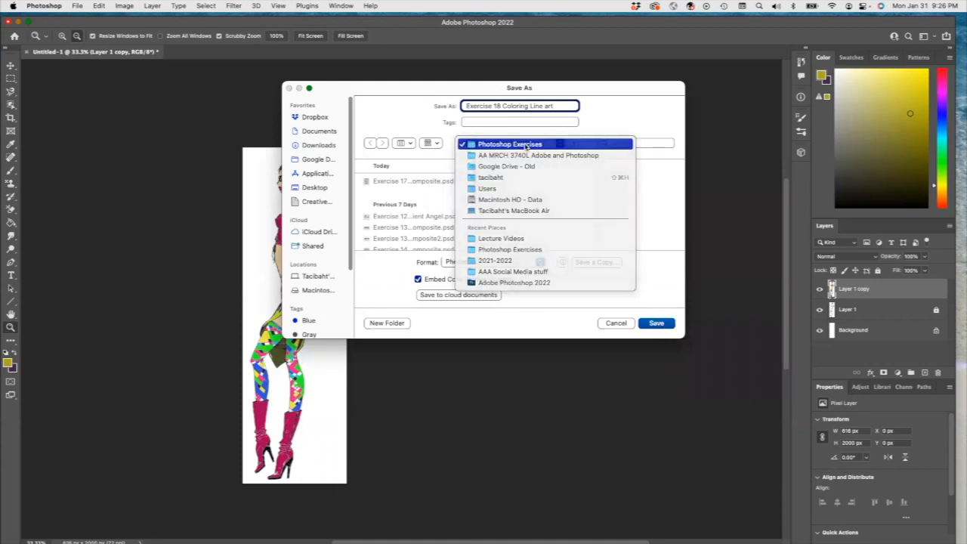